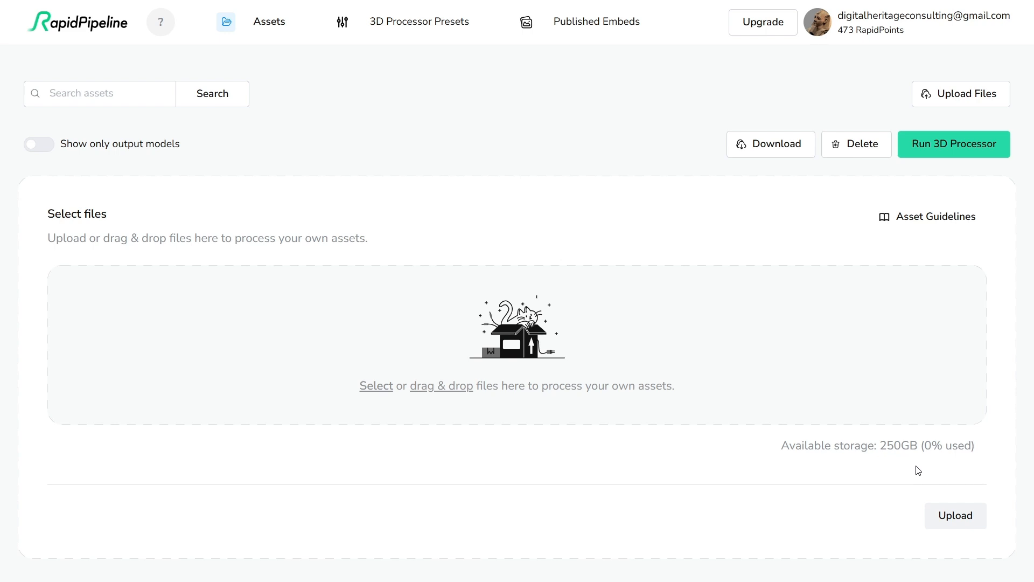
Switch to File Explorer and select the Water_Moon_Guanyin_1M MTL, 3D Object and diffuse PNG files in the RealityCapture folder
key("alt+Tab")
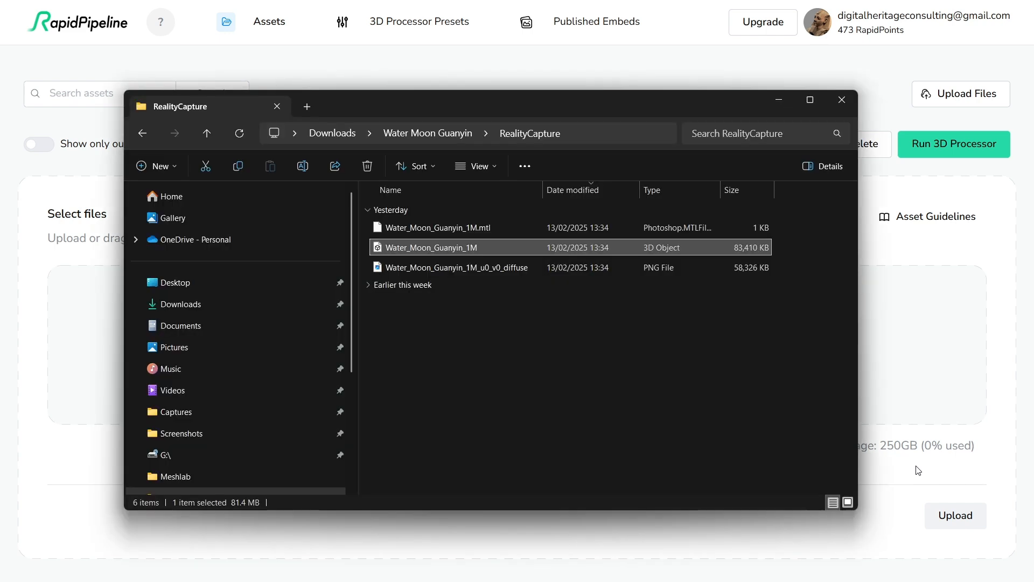
left_click(531, 269)
left_click(492, 231, "shift")
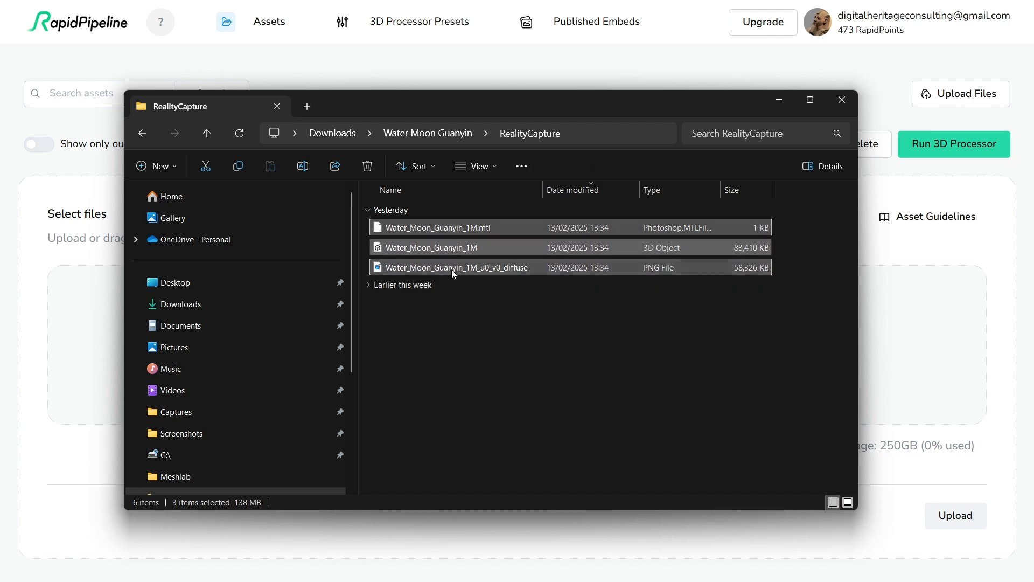
left_click_drag(452, 270, 480, 271)
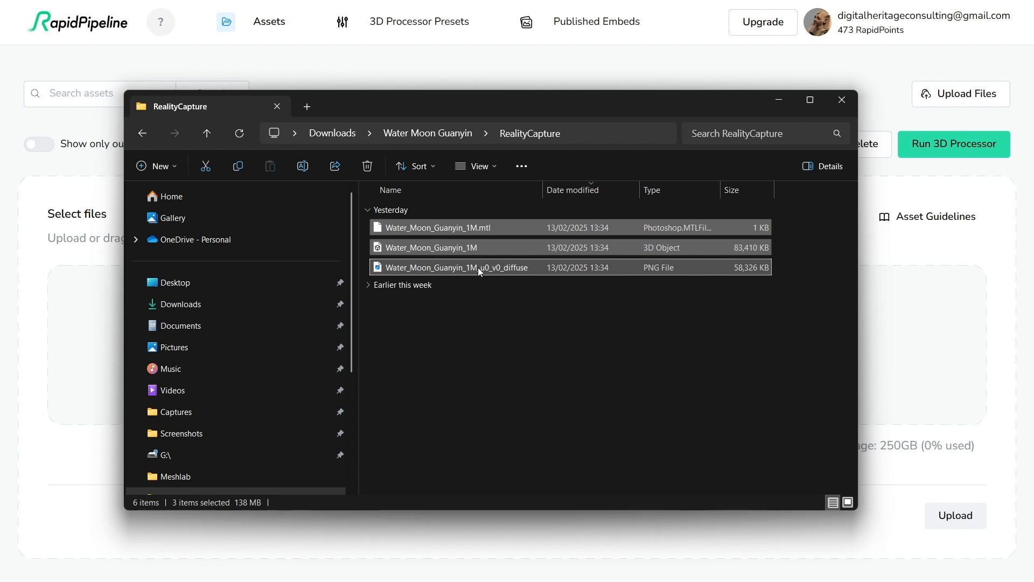
left_click_drag(477, 267, 504, 260)
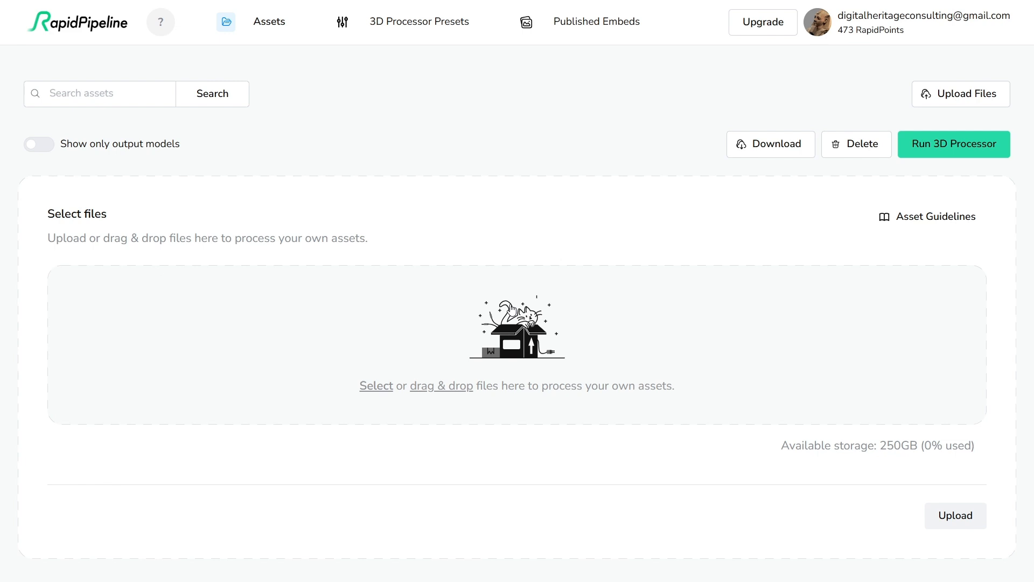
Add the three selected Water_Moon_Guanyin_1M files from File Explorer to RapidPipeline's asset upload and upload them
key("alt+Tab")
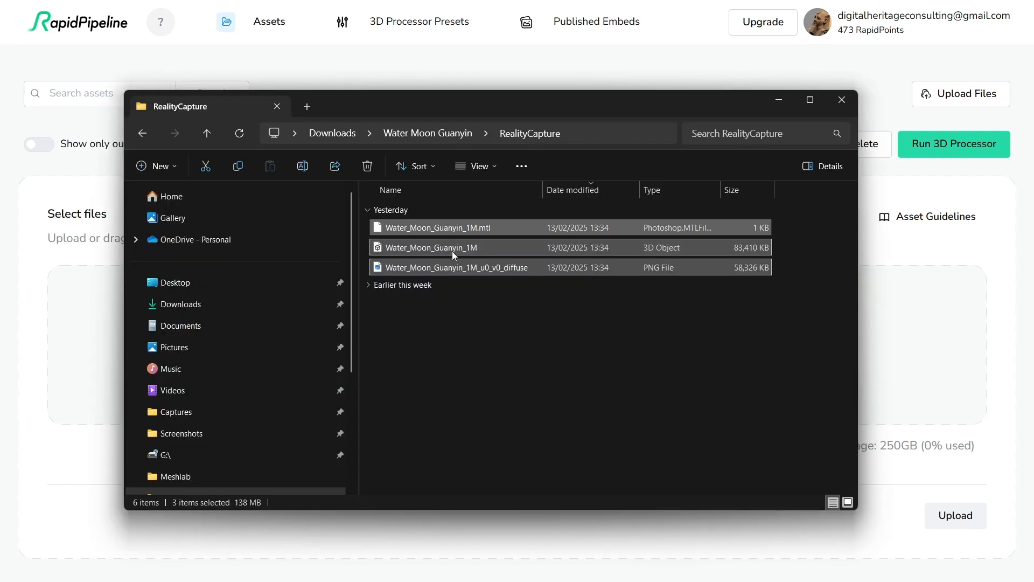
left_click_drag(460, 270, 519, 324)
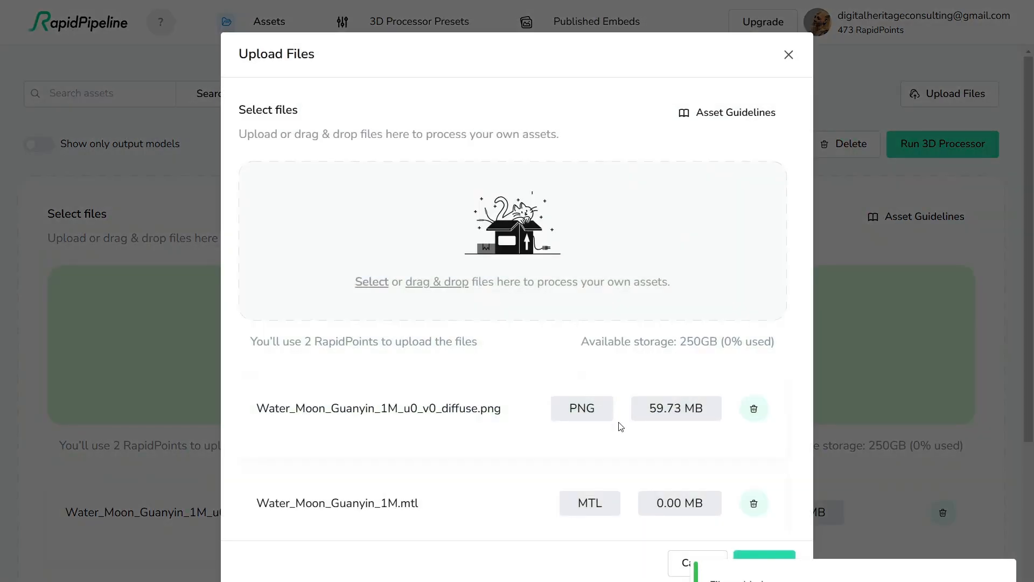
scroll(618, 425, "down", 3)
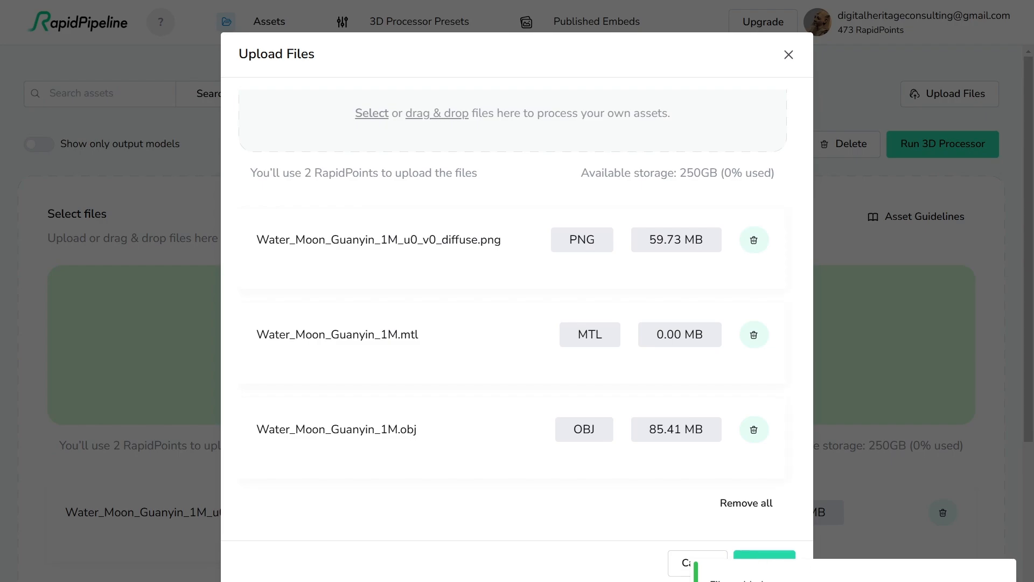
left_click(768, 563)
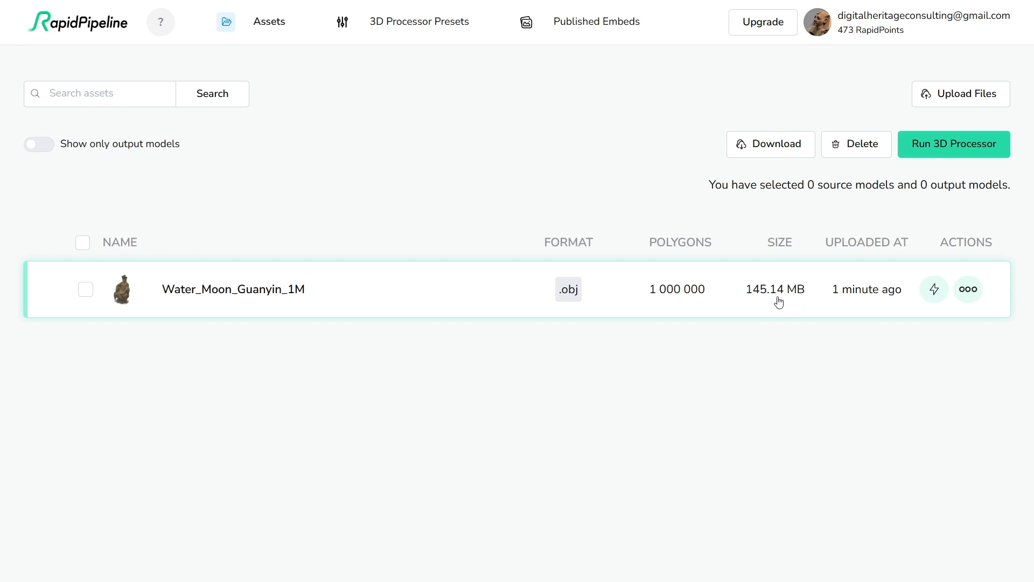
Open the 3D Processor presets for the Water_Moon_Guanyin_1M model and filter them to the Application category
left_click(87, 291)
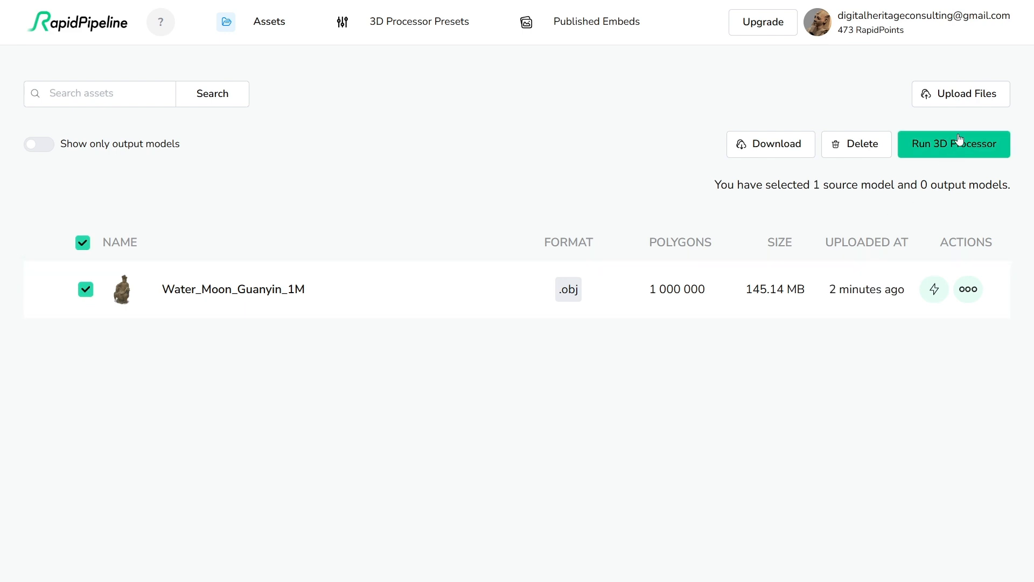
left_click(951, 155)
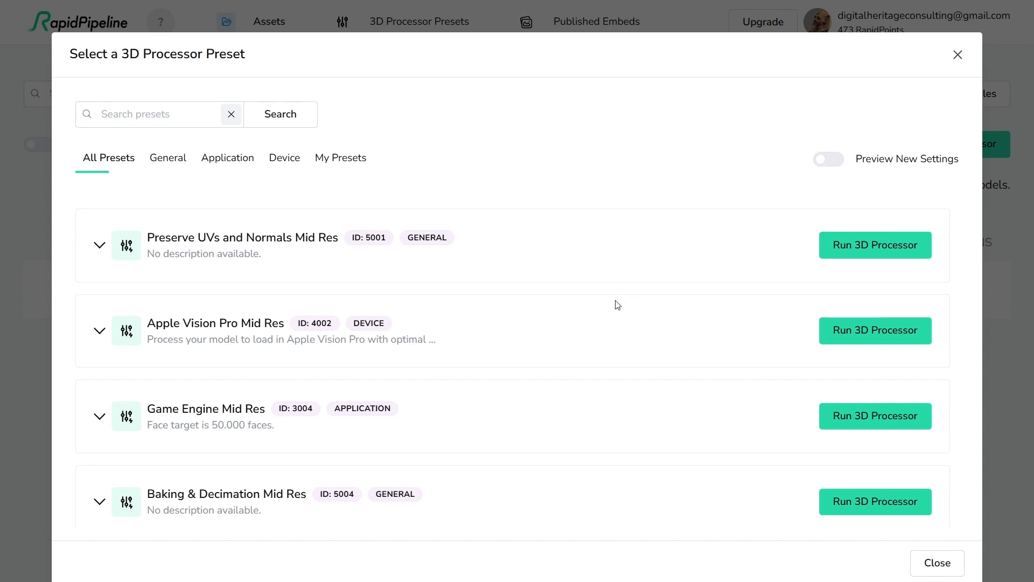
scroll(612, 318, "down", 10)
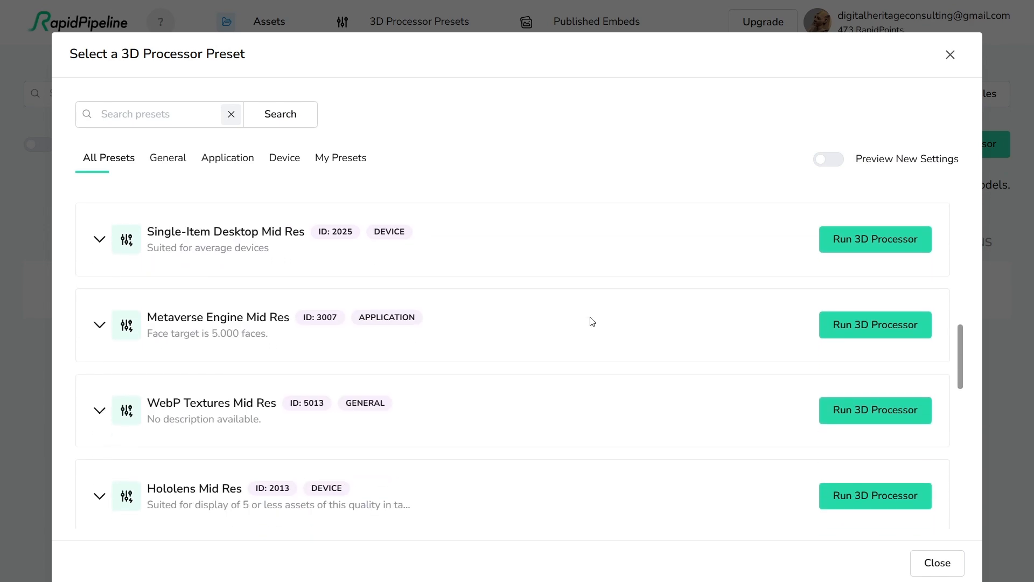
scroll(547, 326, "down", 3)
scroll(483, 323, "up", 6)
scroll(483, 324, "up", 5)
left_click(216, 159)
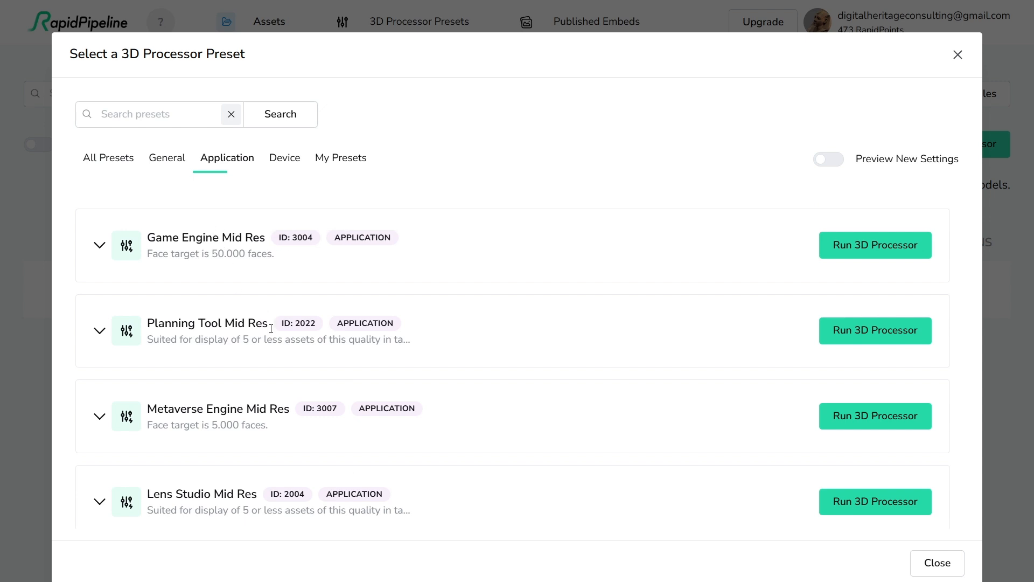
Look through the Application presets and expand the settings of Game Engine Mid Res
scroll(272, 334, "down", 2)
scroll(270, 329, "down", 2)
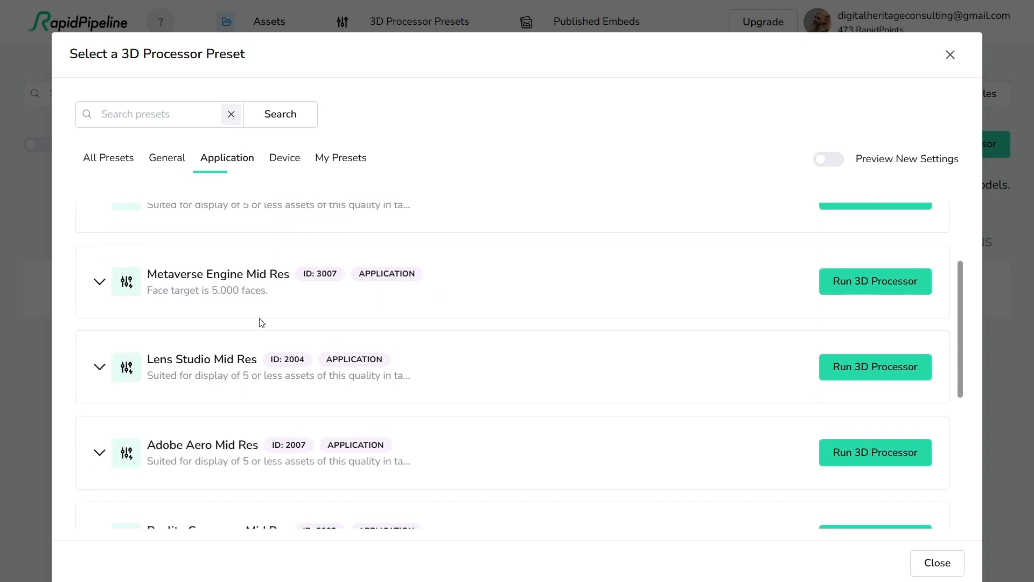
scroll(454, 318, "down", 1)
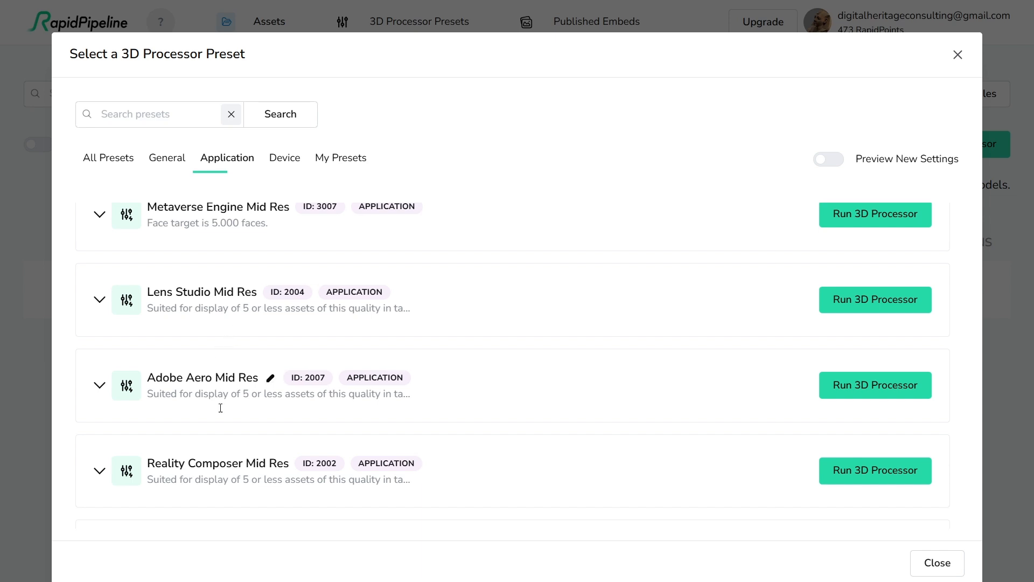
scroll(299, 389, "down", 3)
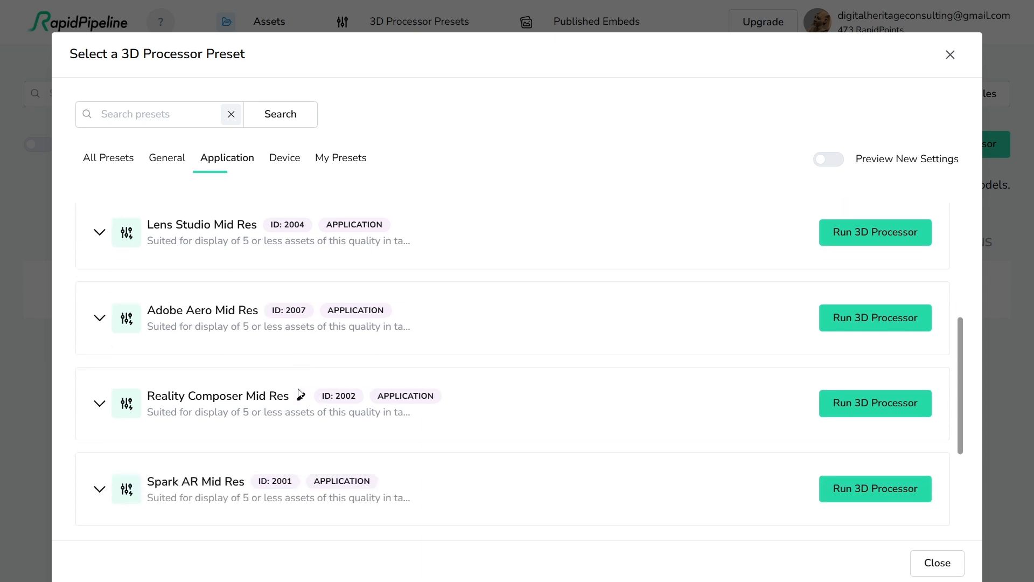
scroll(271, 390, "up", 2)
scroll(270, 390, "up", 5)
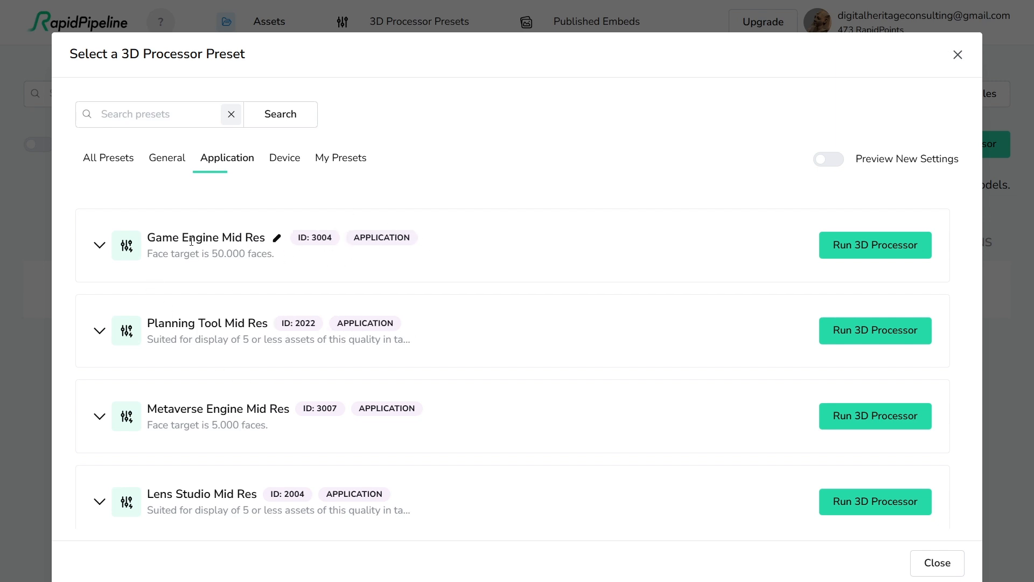
left_click(99, 247)
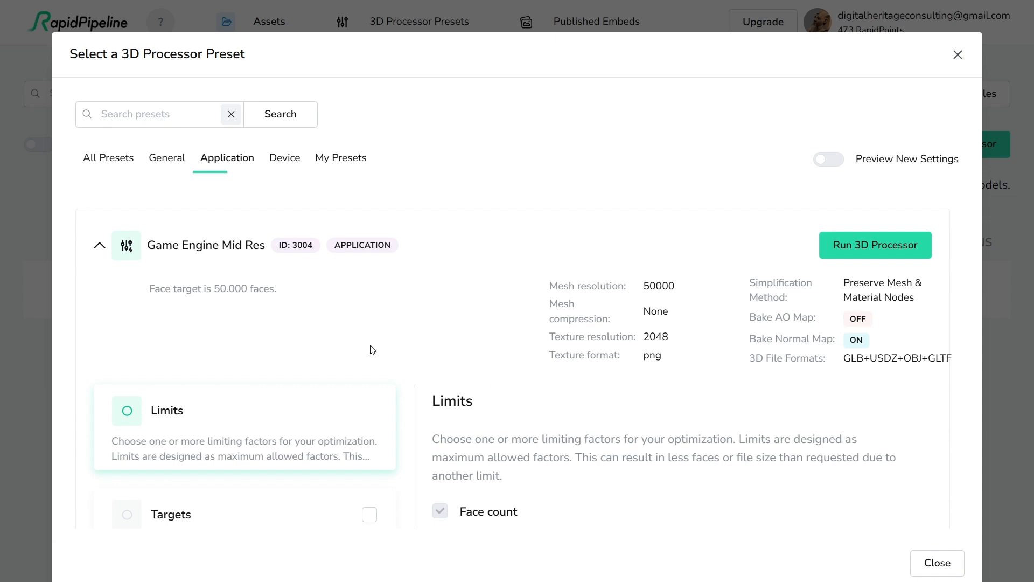
Set the texture size limit of the Game Engine Mid Res preset to 4096px
scroll(345, 334, "down", 3)
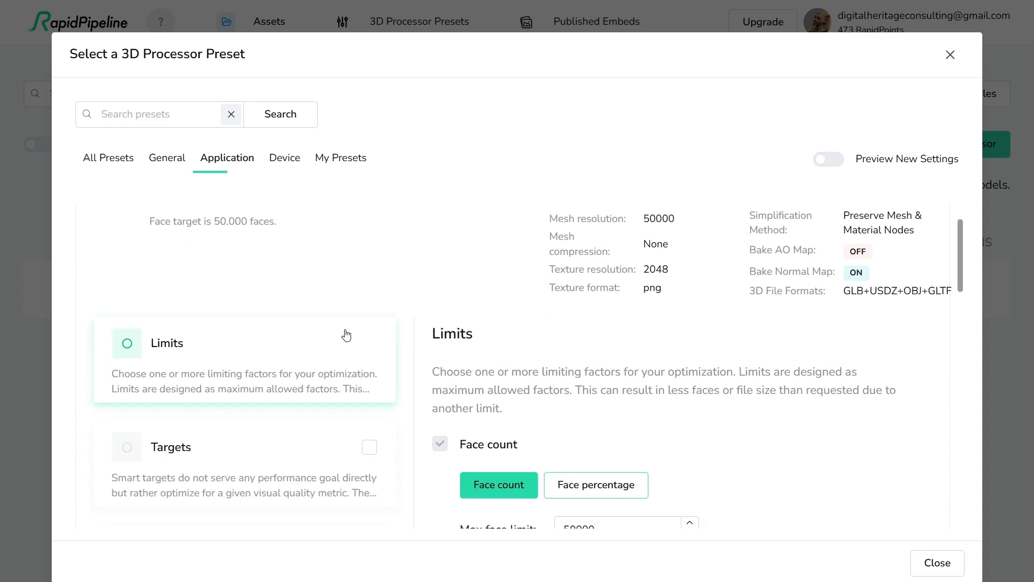
scroll(488, 335, "down", 3)
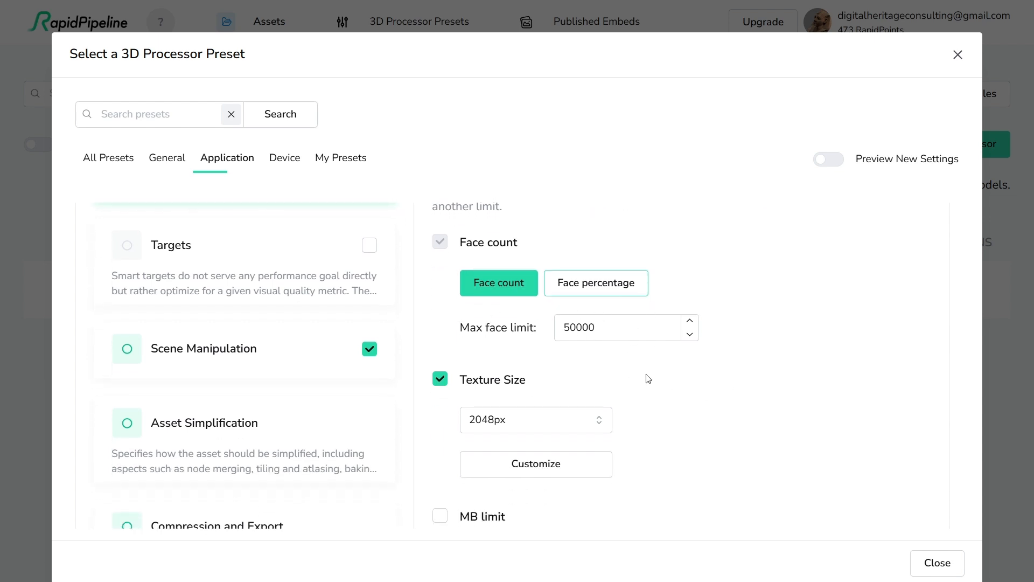
scroll(646, 379, "down", 1)
left_click(578, 355)
scroll(569, 458, "down", 1)
left_click(567, 473)
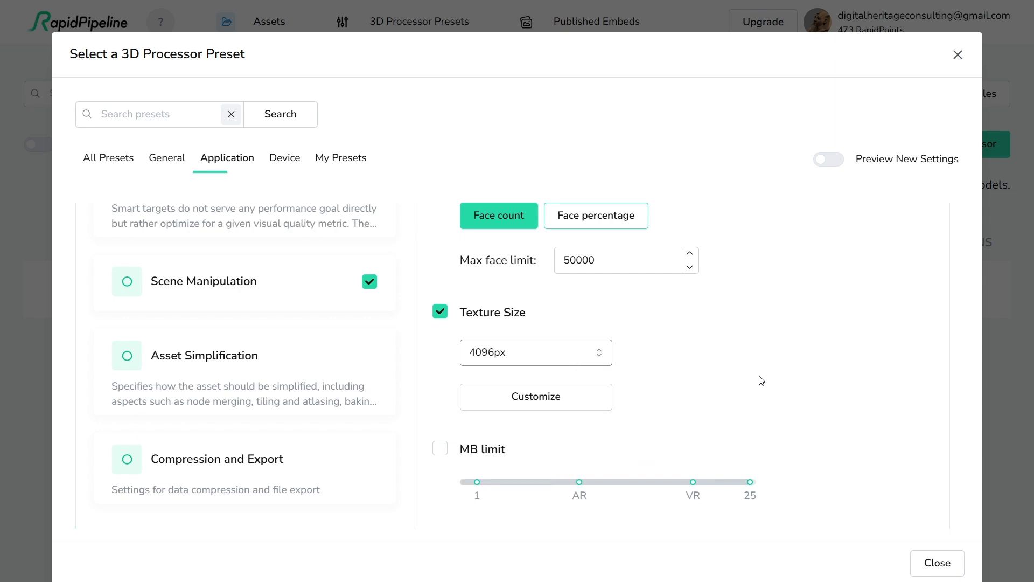
Review the preset's MB limit and its Scene Manipulation options, from small geometry removal to model centering
scroll(775, 319, "down", 1)
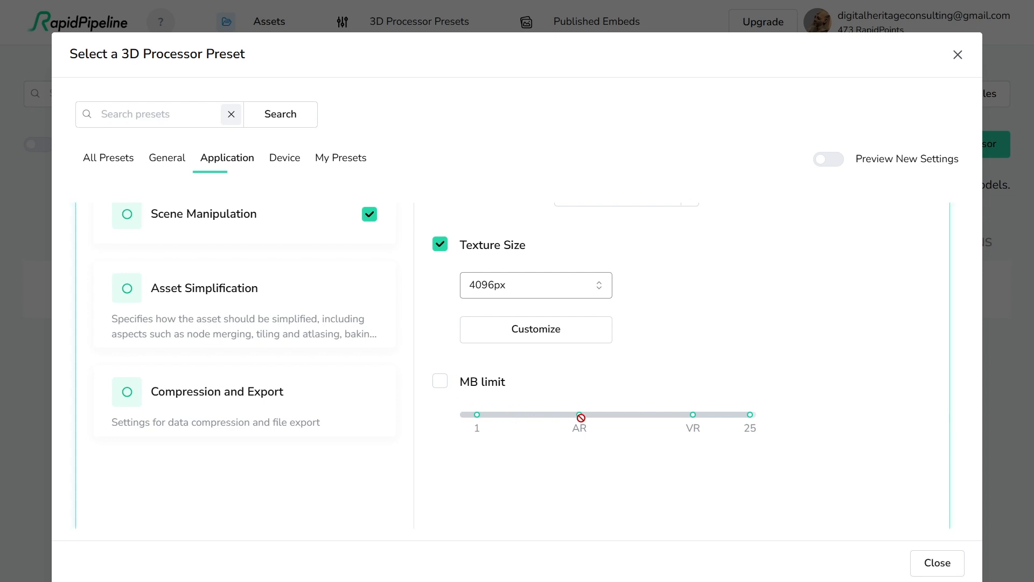
scroll(325, 363, "up", 4)
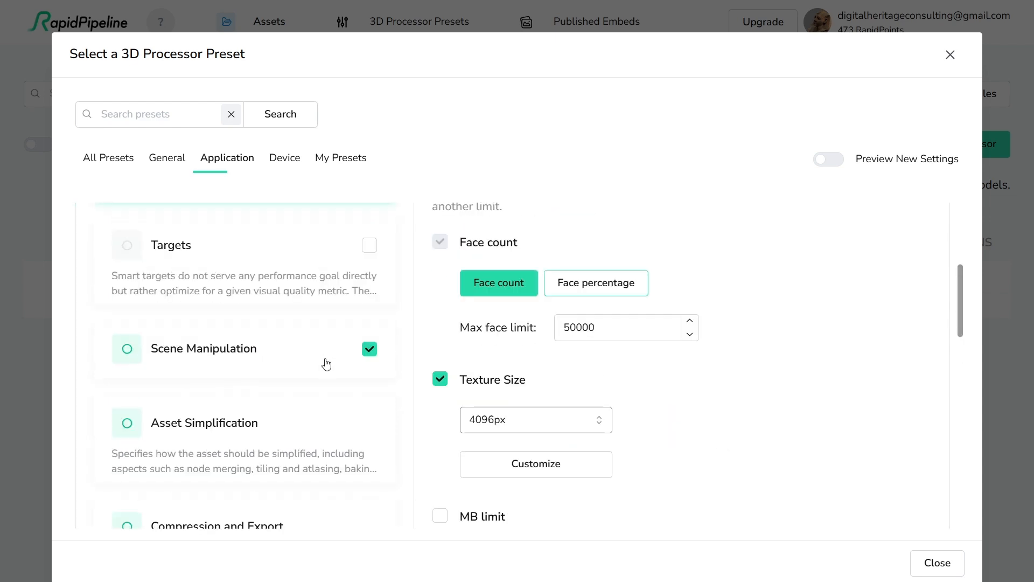
scroll(253, 391, "down", 1)
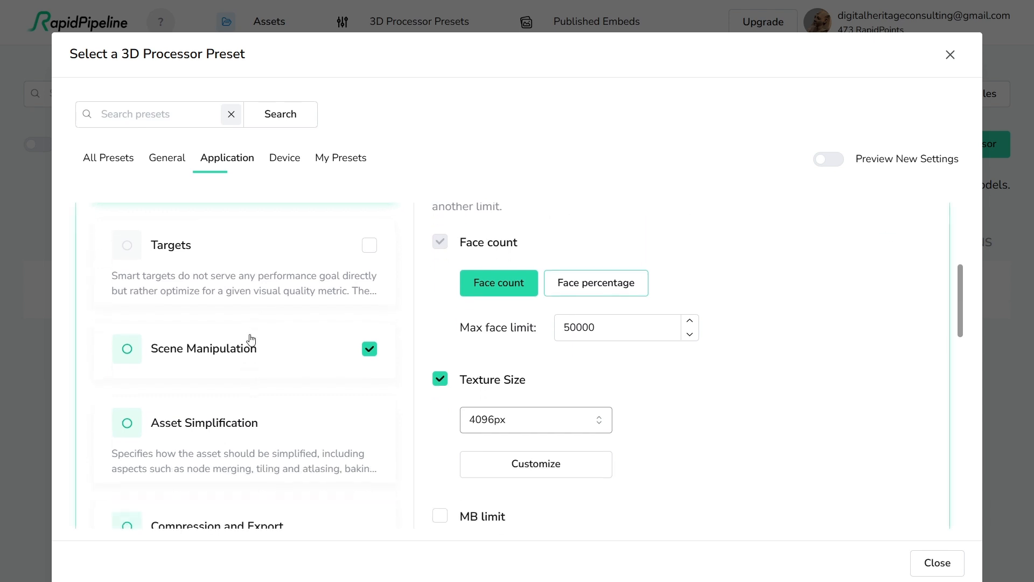
left_click(266, 357)
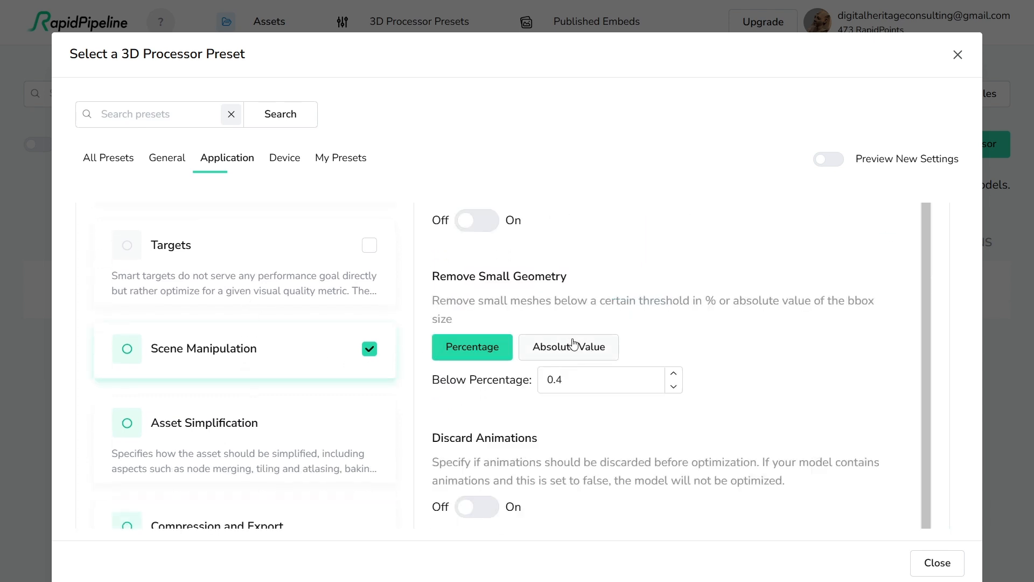
scroll(574, 343, "down", 1)
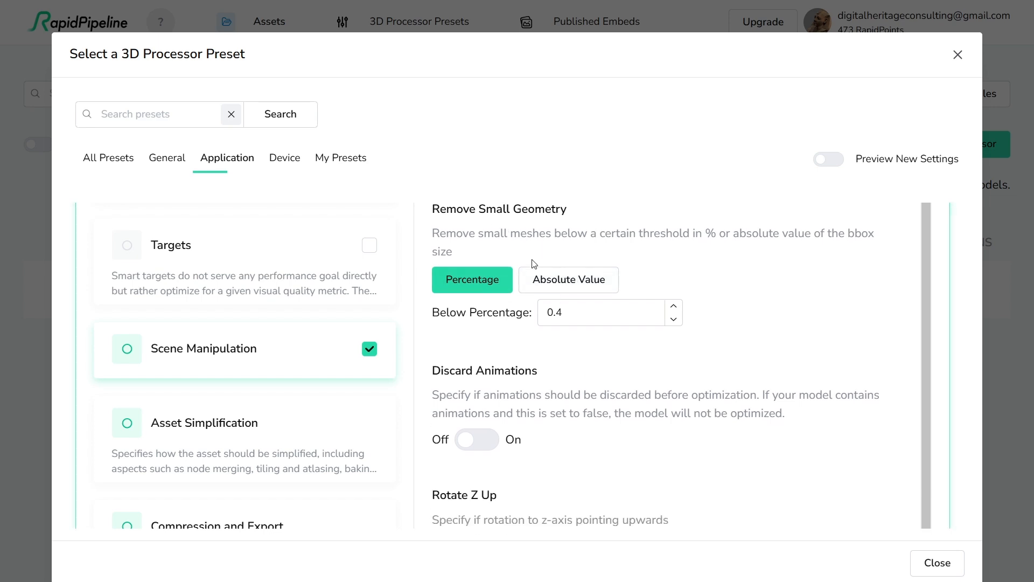
scroll(539, 280, "down", 4)
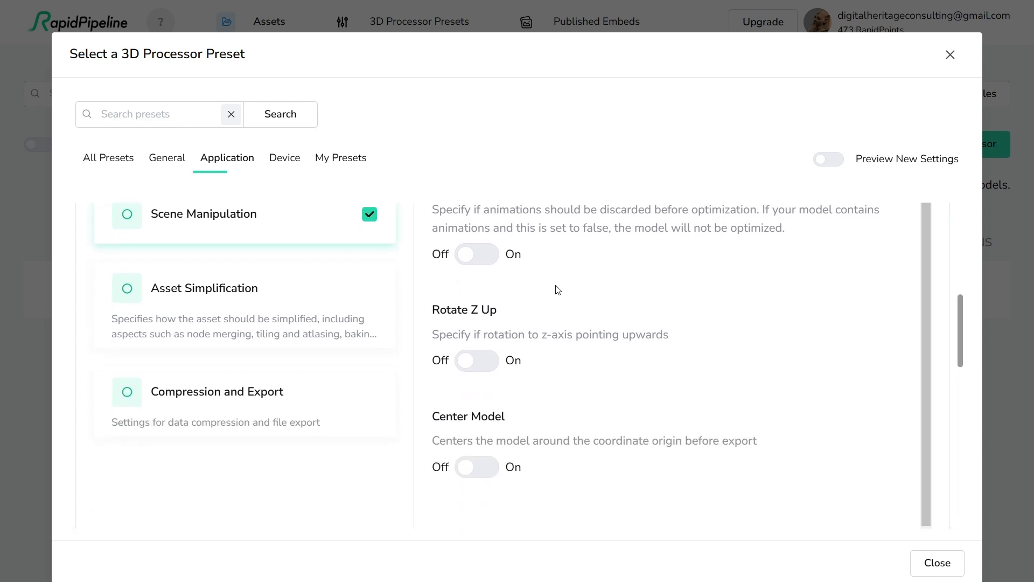
scroll(552, 302, "down", 1)
scroll(555, 311, "up", 1)
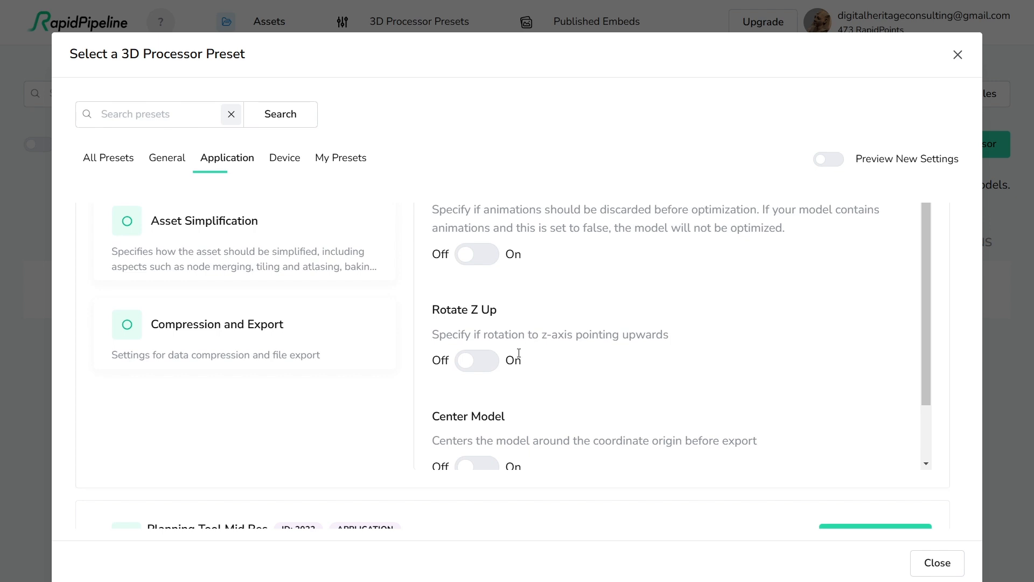
scroll(299, 308, "up", 2)
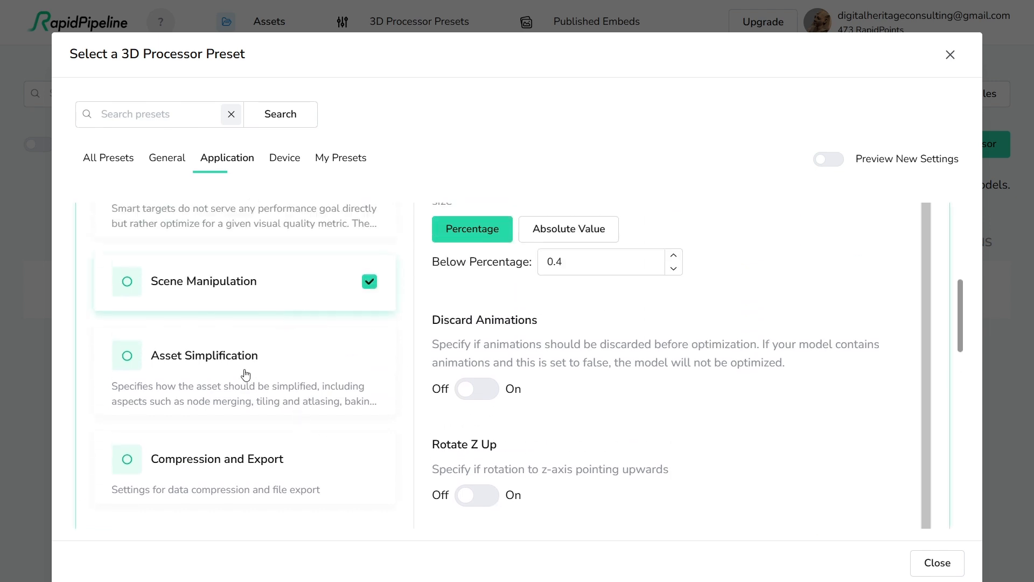
Review the preset's Asset Simplification settings and turn off Bake Normal Map
left_click(219, 364)
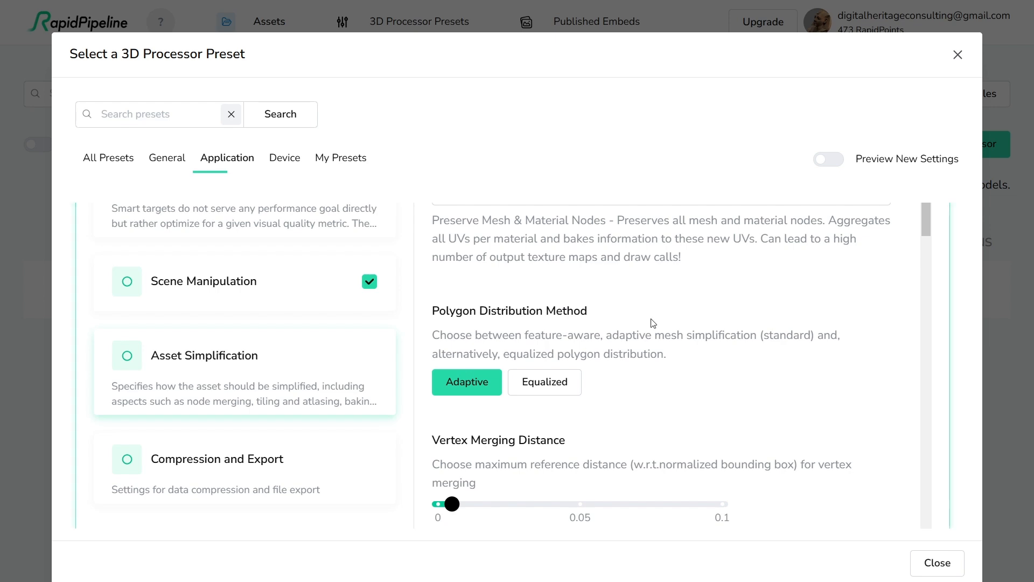
scroll(654, 325, "down", 1)
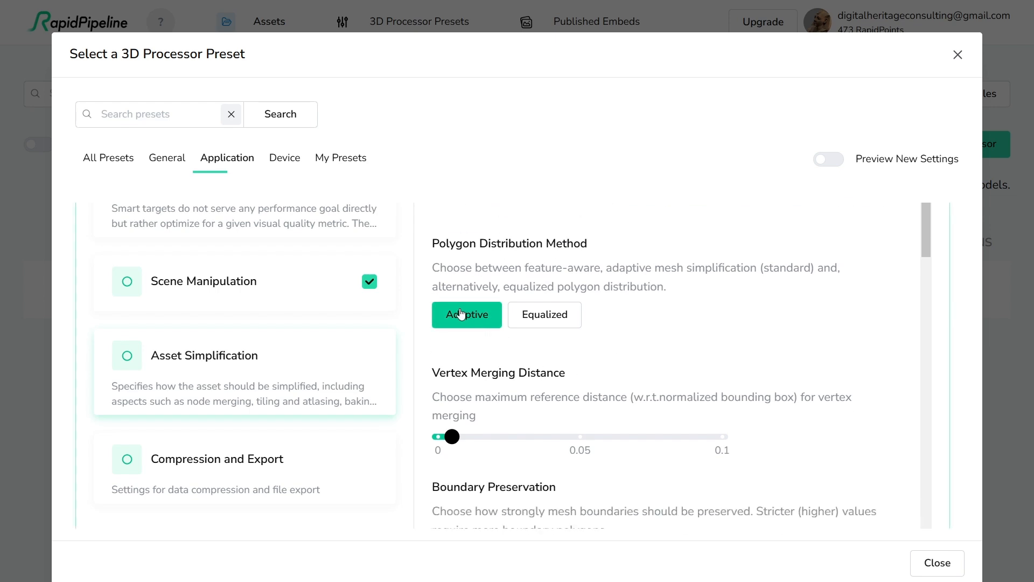
scroll(563, 328, "down", 3)
scroll(539, 323, "down", 3)
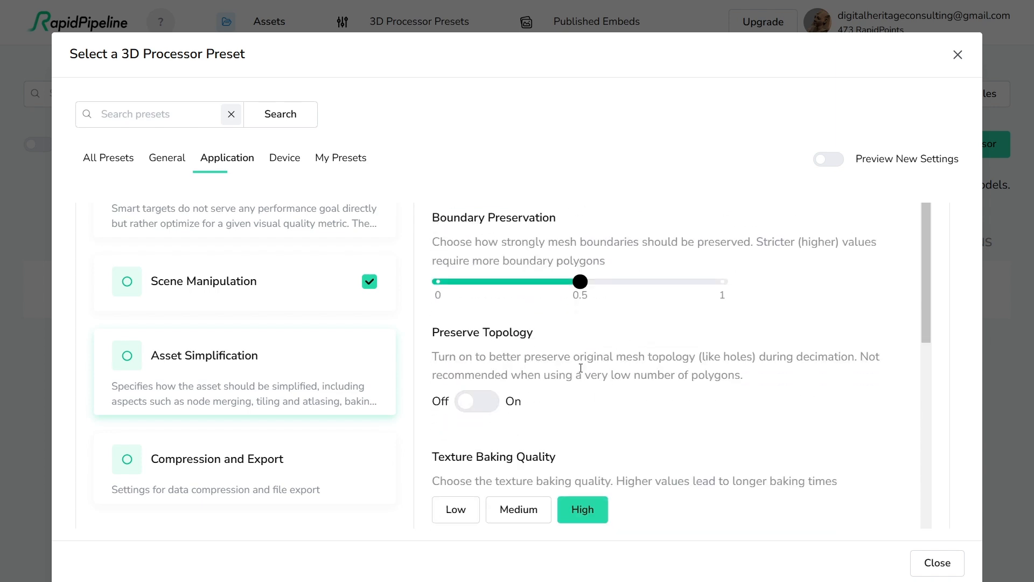
scroll(581, 368, "down", 3)
scroll(561, 343, "down", 2)
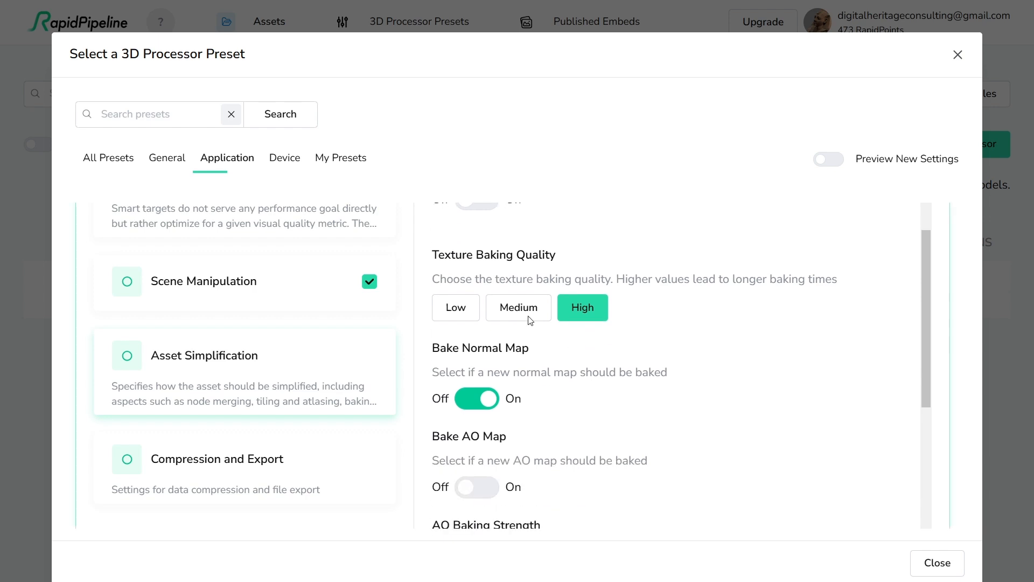
scroll(581, 309, "down", 2)
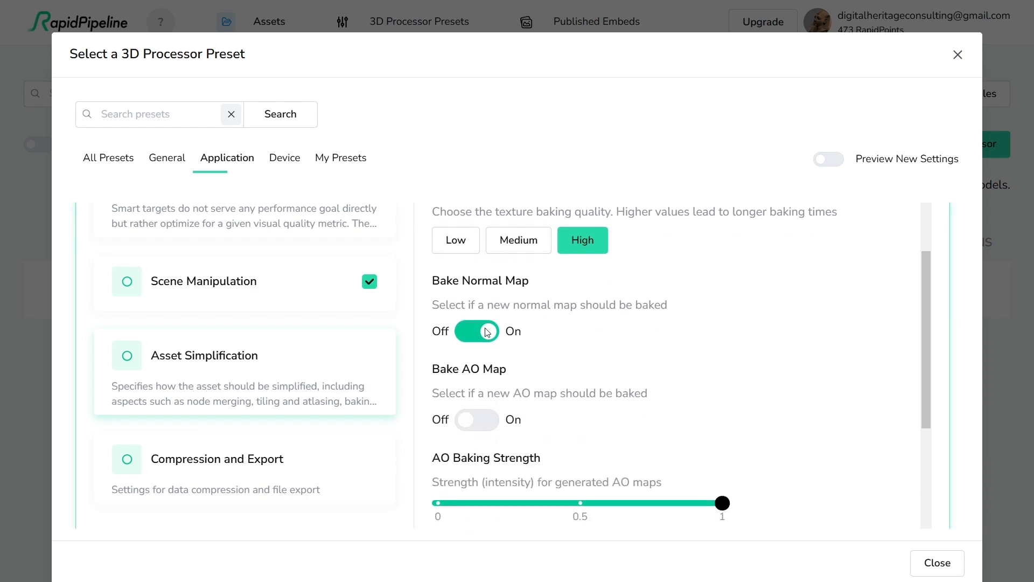
scroll(487, 294, "down", 2)
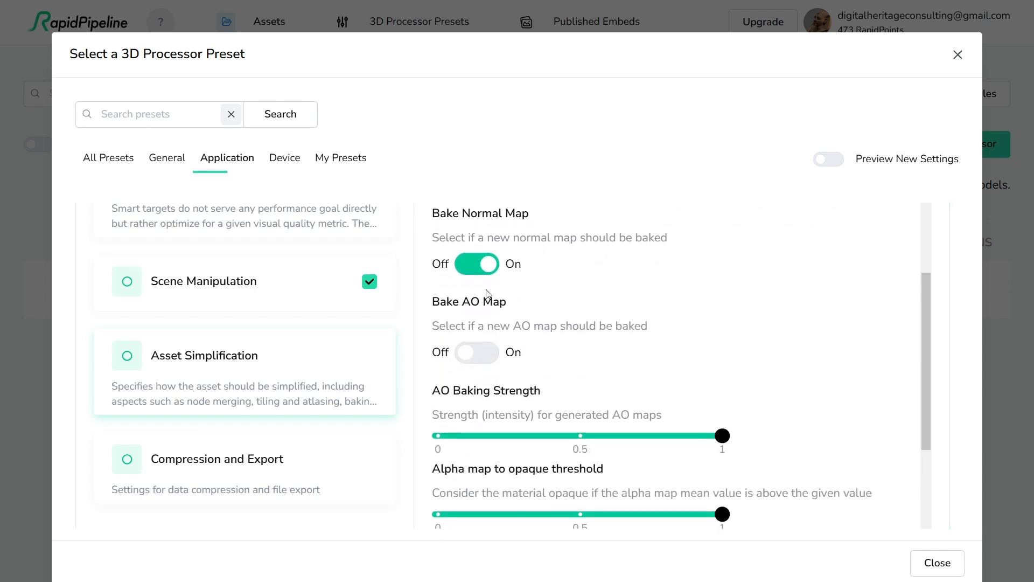
left_click(490, 265)
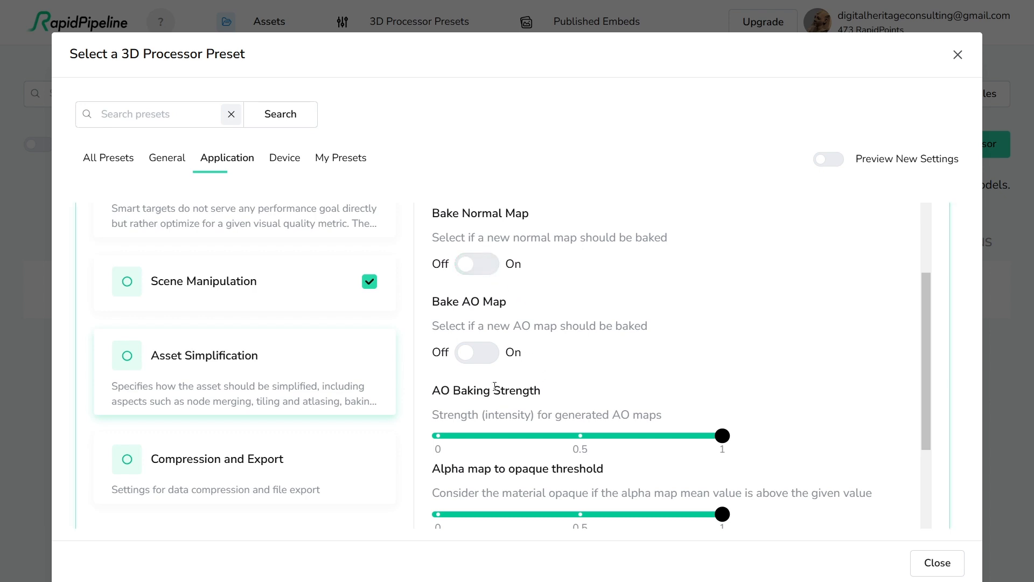
Review the remaining Asset Simplification settings, from AO baking and UV creation method to atlas factor, normals shading angle and alpha blend conversion
scroll(486, 391, "down", 8)
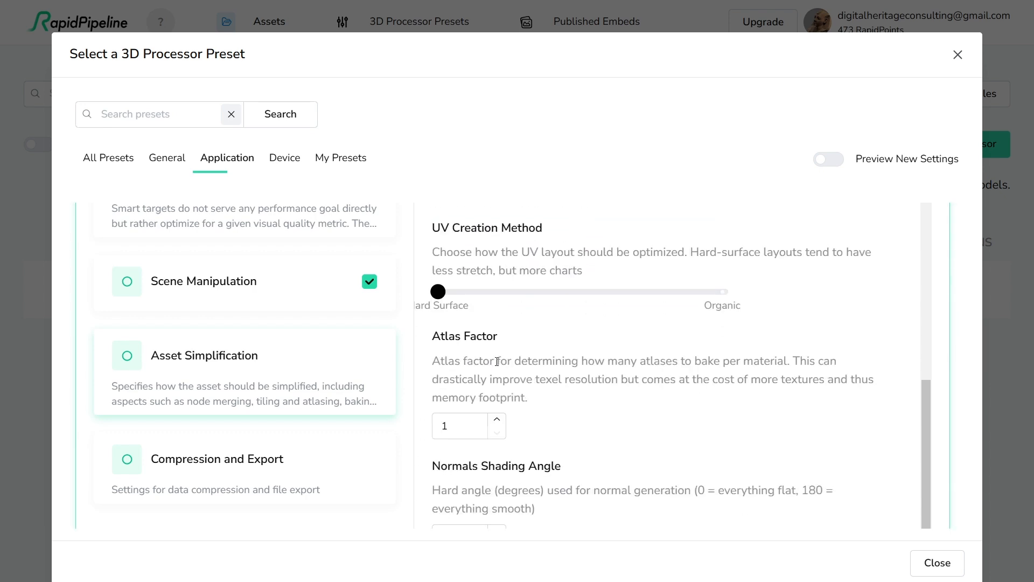
scroll(497, 361, "down", 2)
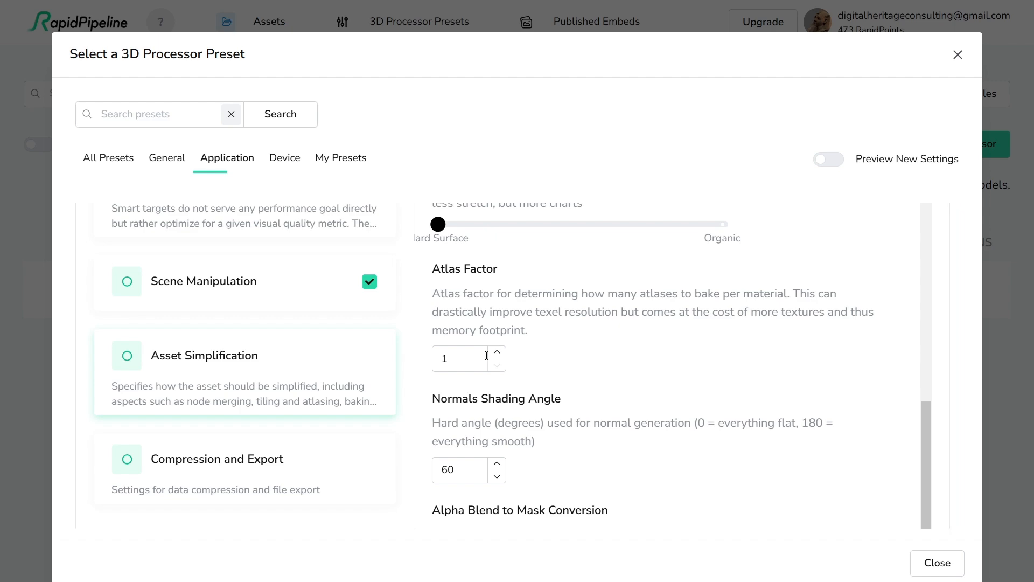
scroll(403, 366, "down", 1)
scroll(545, 454, "down", 6)
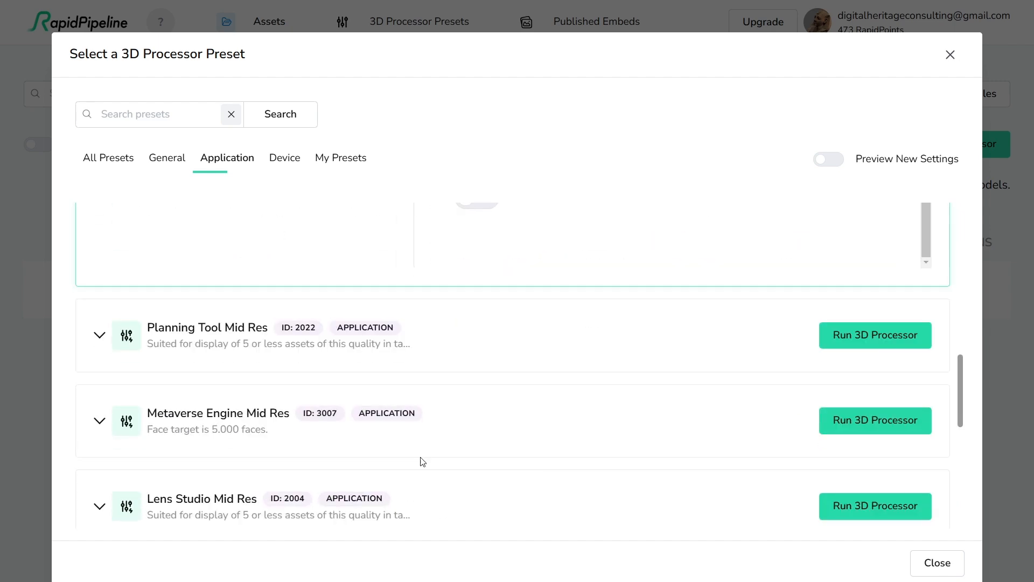
scroll(430, 363, "up", 5)
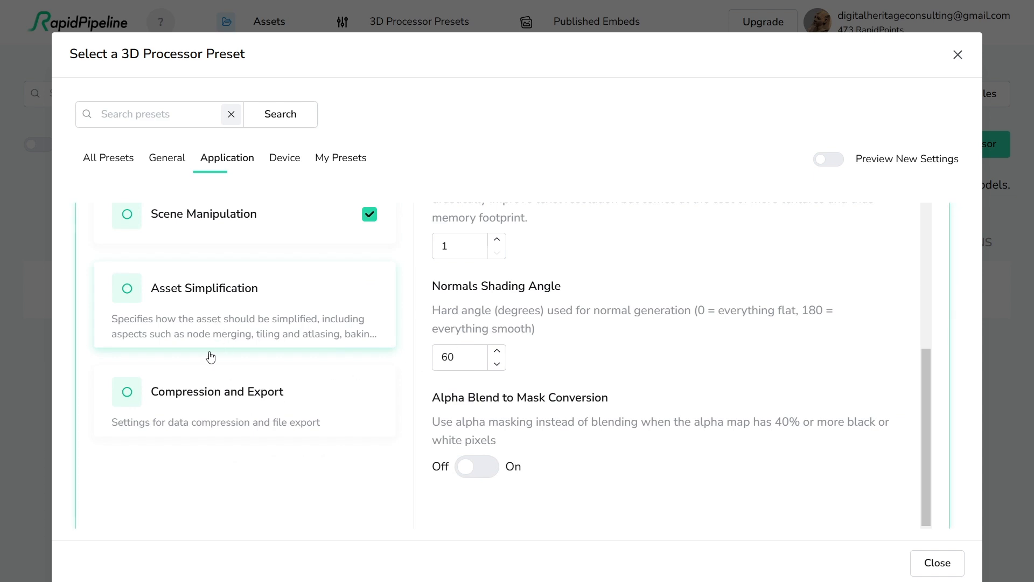
Show the preset's Compression and Export settings and review the file format, compression and texture format of File 1 and File 2
left_click(218, 403)
scroll(703, 345, "up", 4)
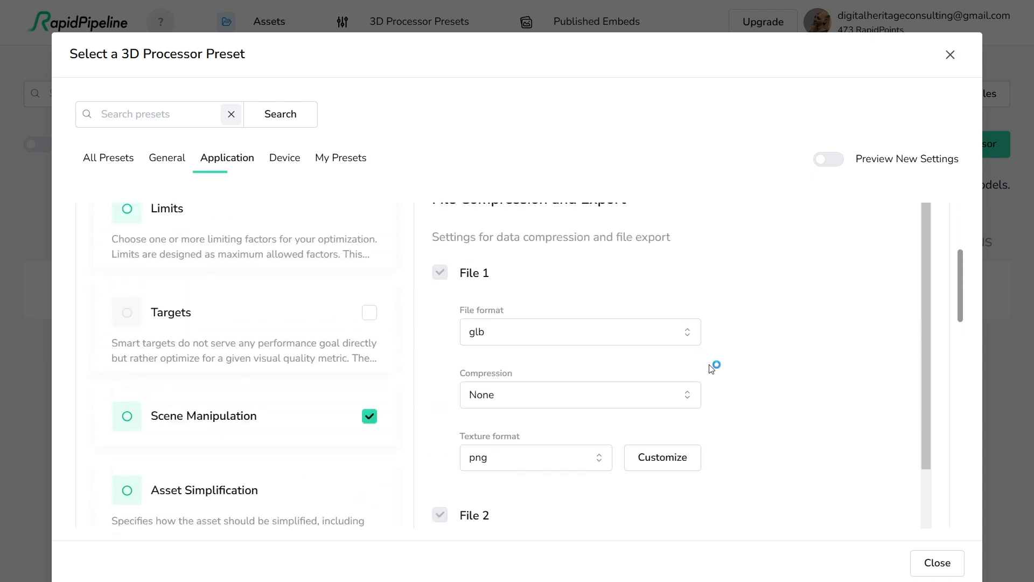
scroll(713, 365, "up", 2)
scroll(623, 380, "down", 1)
scroll(574, 387, "up", 1)
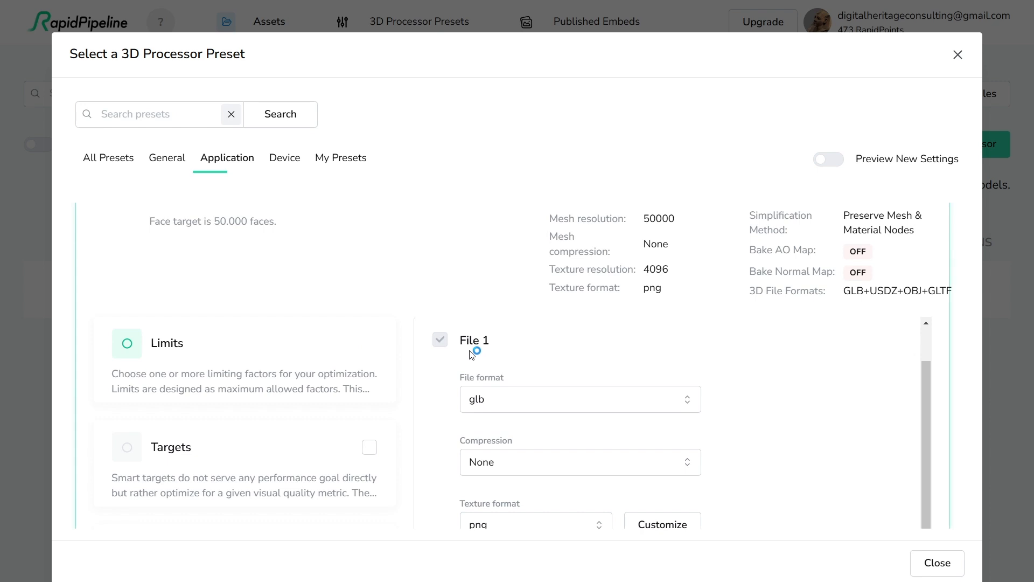
scroll(443, 369, "down", 1)
scroll(443, 369, "down", 1)
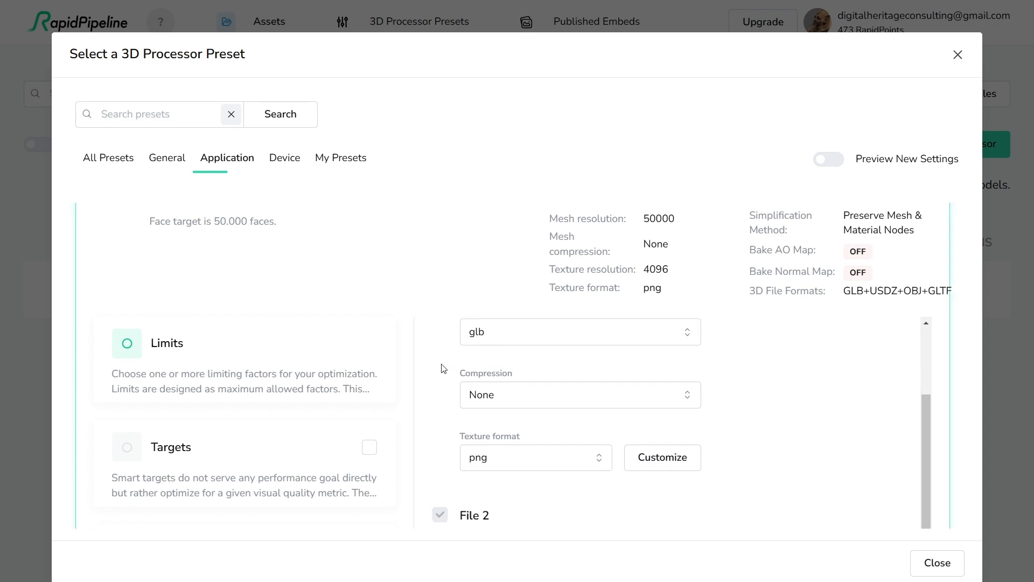
scroll(441, 367, "up", 1)
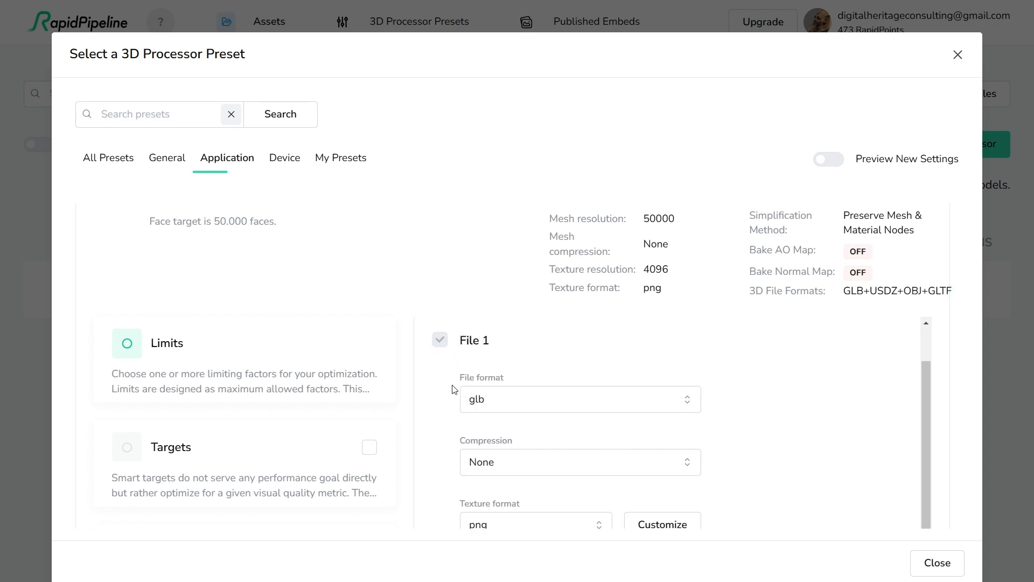
scroll(455, 392, "down", 5)
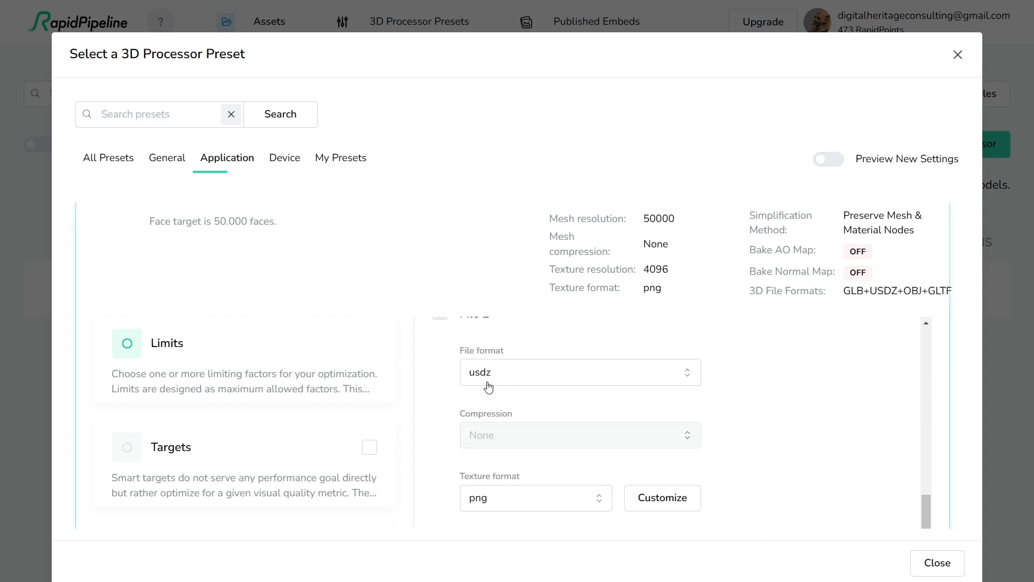
scroll(488, 395, "up", 4)
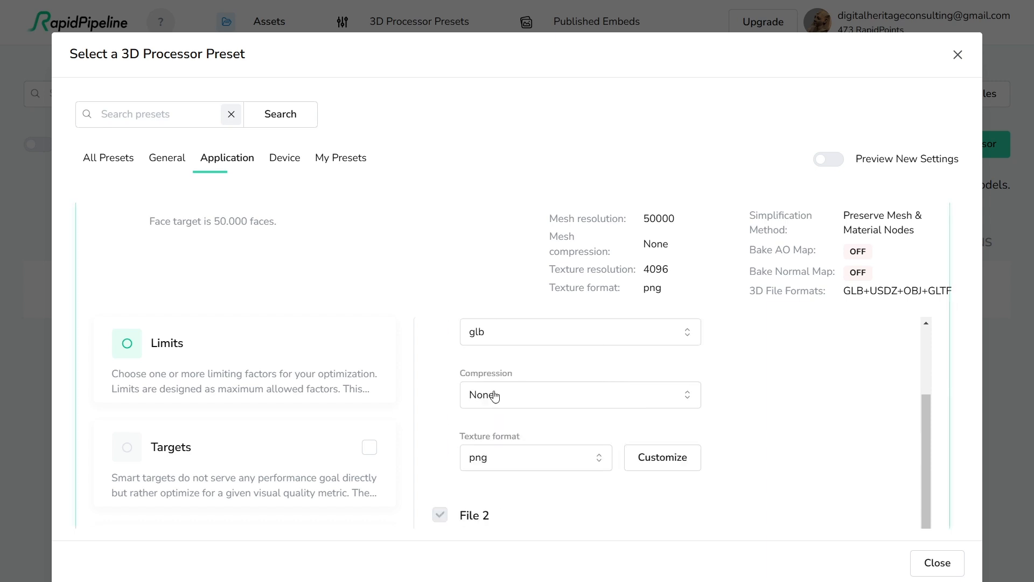
Check which export file formats are available for File 1 without changing the selection
left_click(506, 341)
scroll(547, 472, "down", 3)
scroll(549, 474, "up", 3)
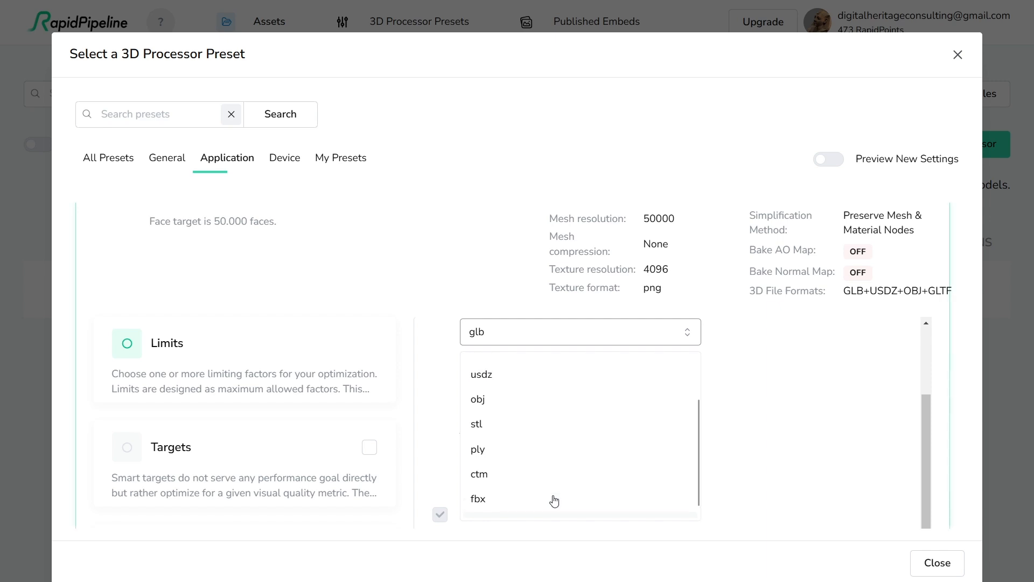
left_click(442, 380)
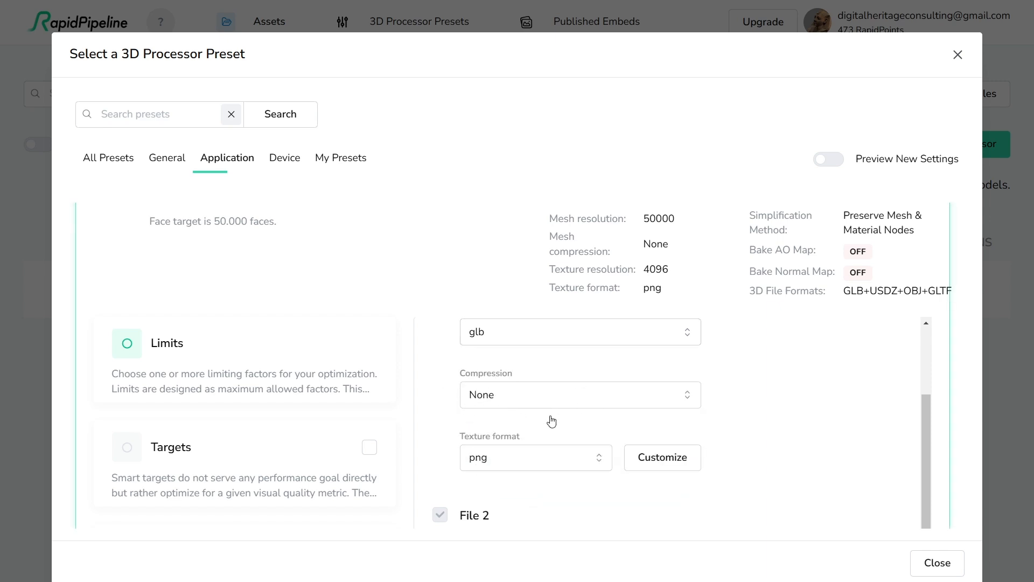
Check File 1's texture format options and its customized formats per map, from Base Color to Orm, keeping png
left_click(570, 462)
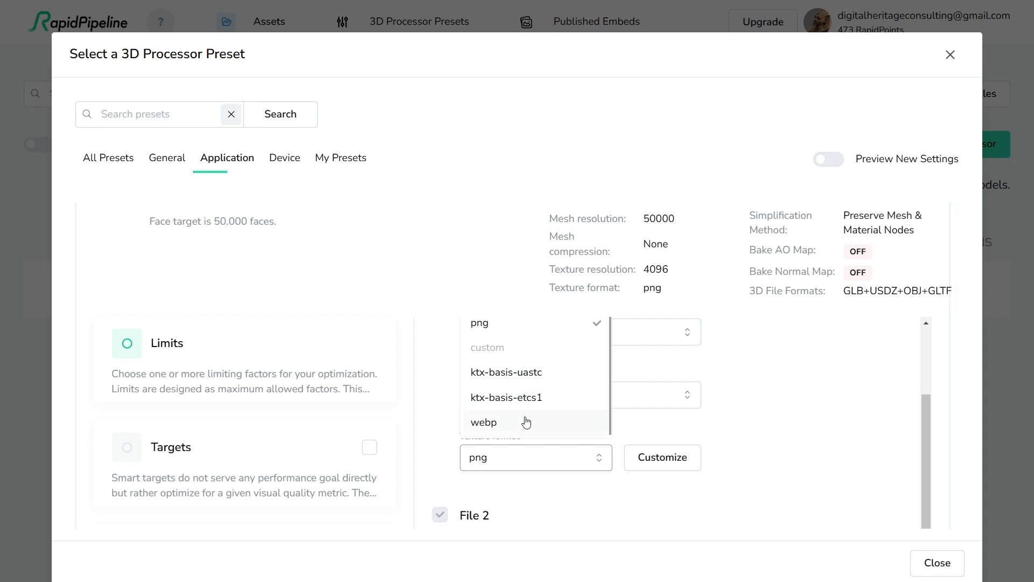
scroll(527, 417, "up", 2)
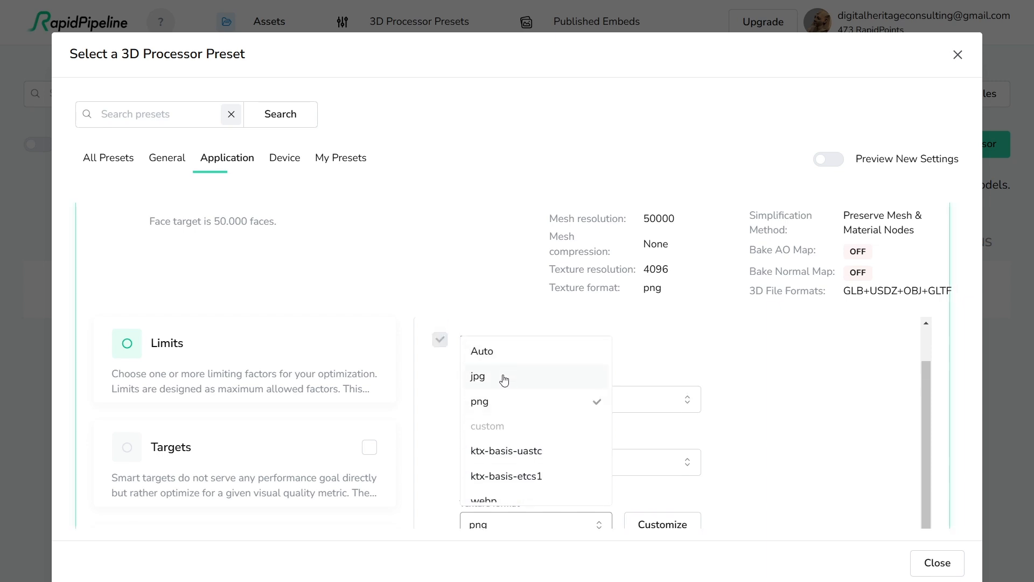
scroll(520, 457, "down", 1)
left_click(773, 485)
scroll(754, 477, "down", 2)
left_click(662, 457)
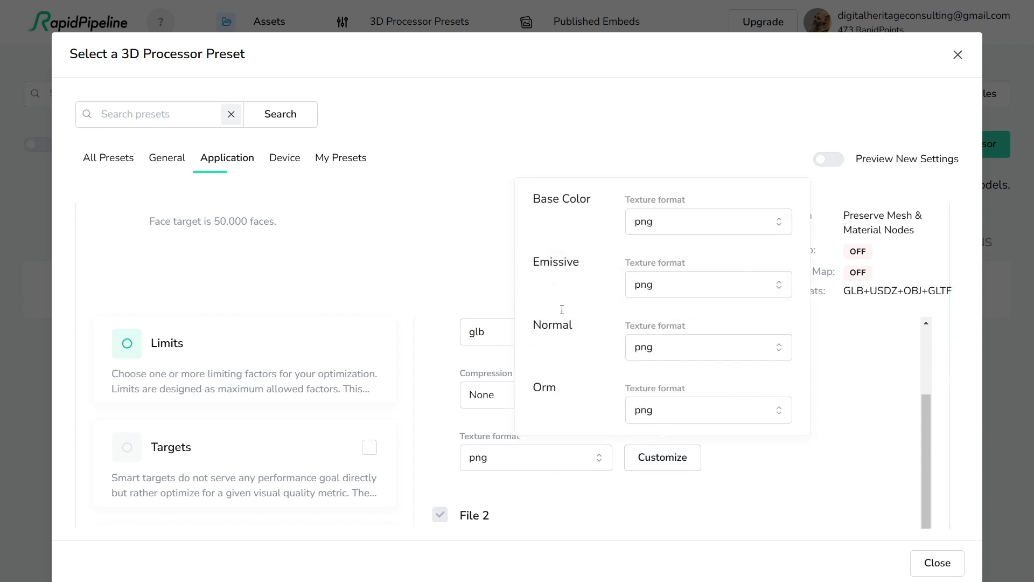
left_click(441, 437)
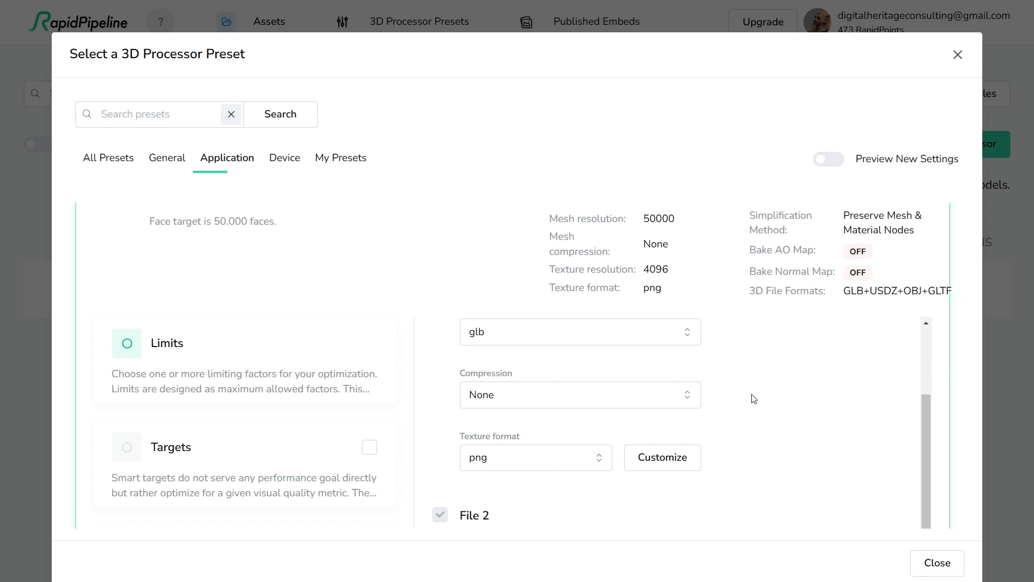
Save the modified Game Engine Mid Res settings as a new preset and run the 3D Processor with that copy
scroll(753, 399, "down", 3)
scroll(751, 396, "down", 4)
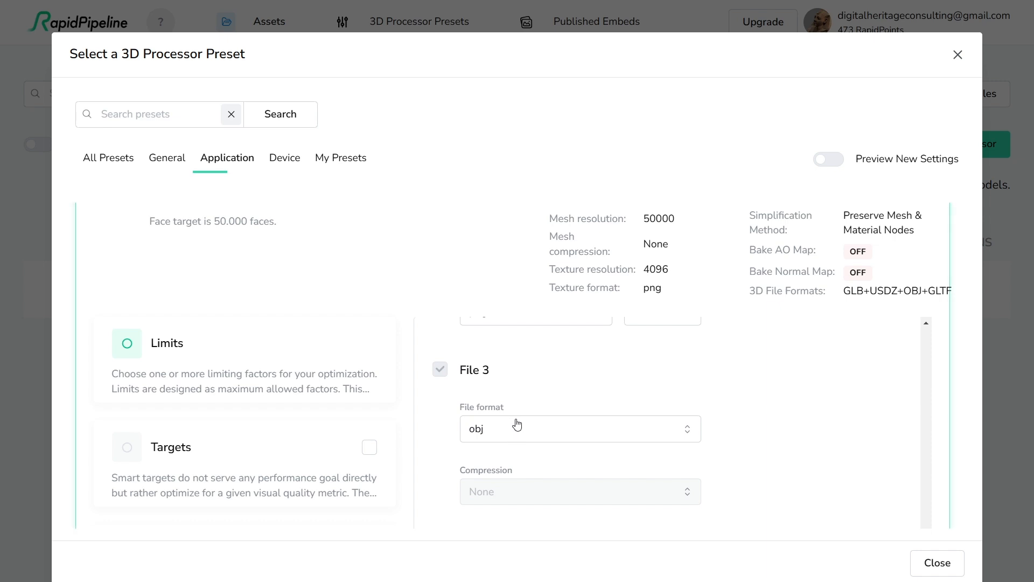
scroll(540, 272, "up", 1)
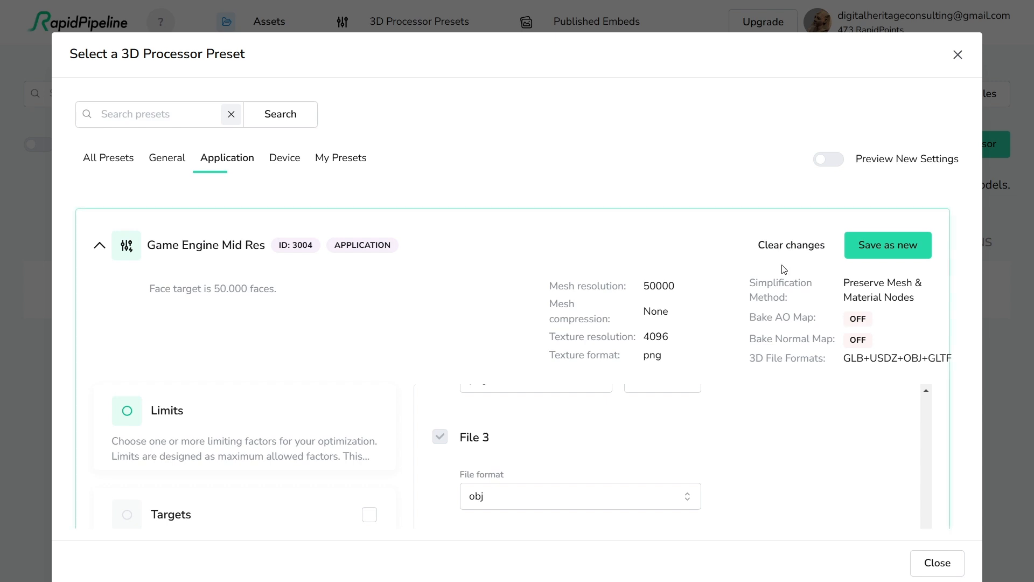
left_click(888, 248)
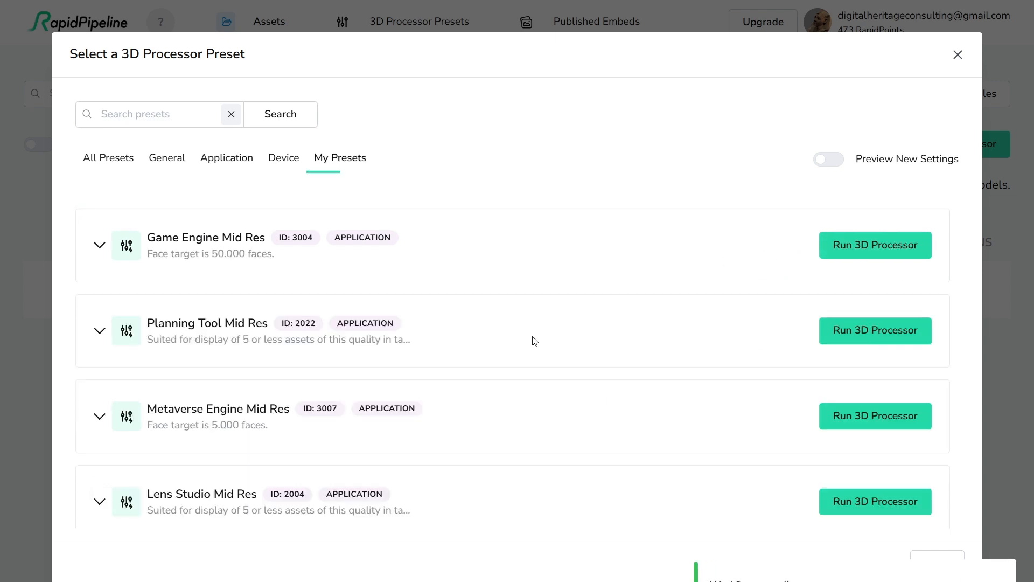
left_click(100, 247)
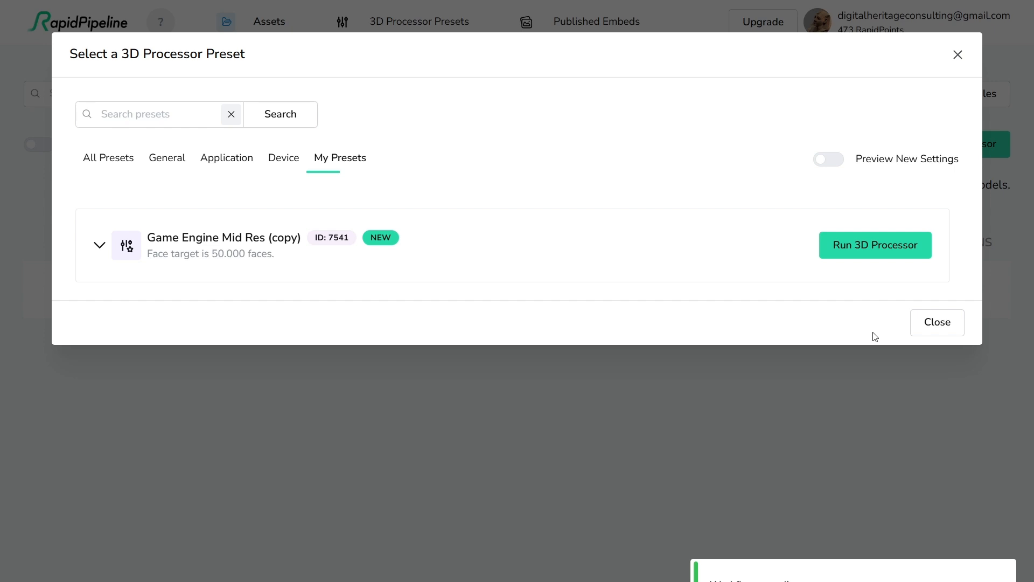
left_click(853, 251)
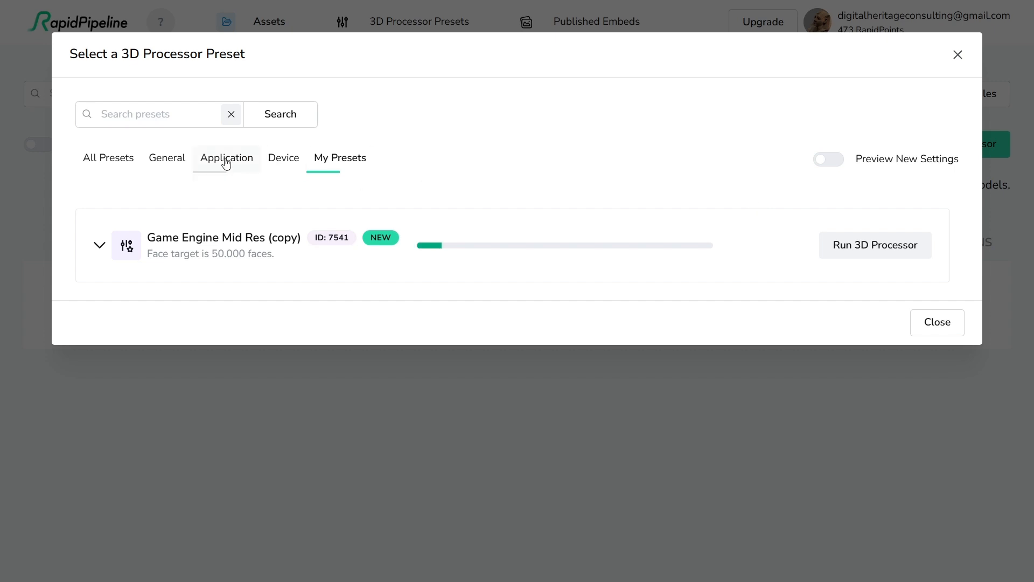
Look through the complete list of presets, from Preserve UVs and Normals Mid Res to Hololens Mid Res
left_click(139, 163)
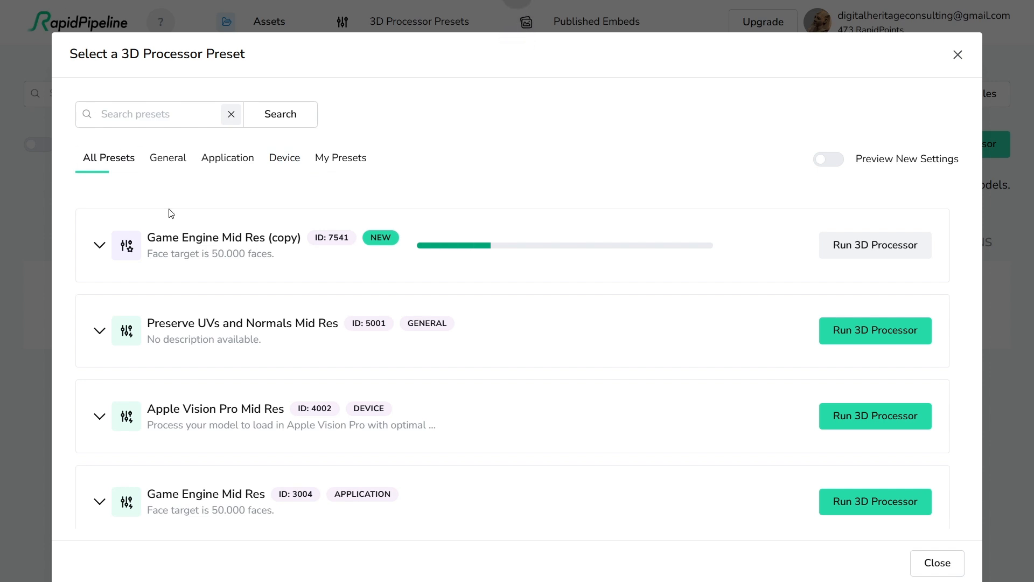
scroll(801, 295, "down", 1)
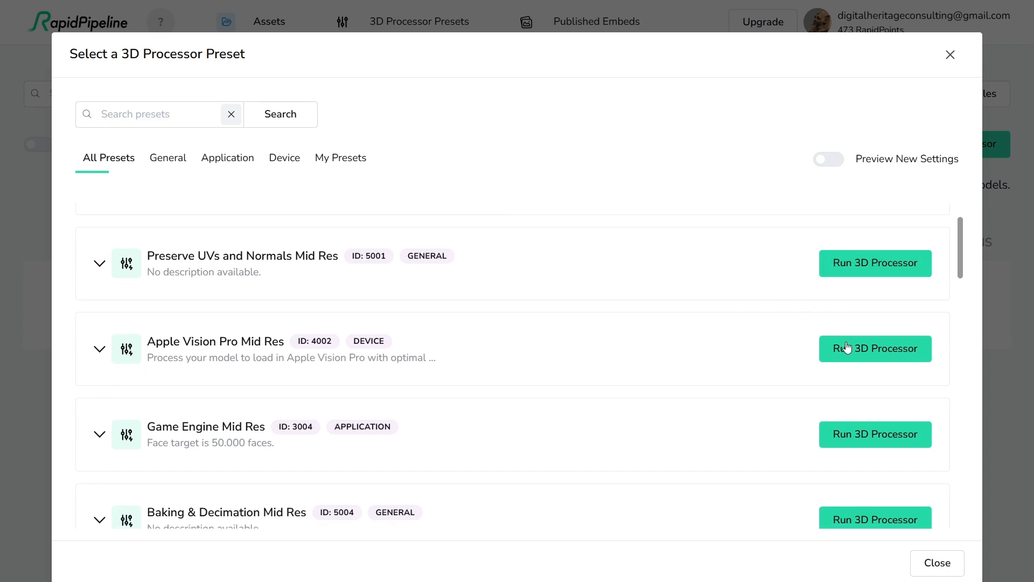
scroll(786, 347, "down", 1)
scroll(799, 361, "down", 2)
scroll(790, 341, "down", 1)
scroll(772, 346, "up", 1)
scroll(773, 346, "up", 1)
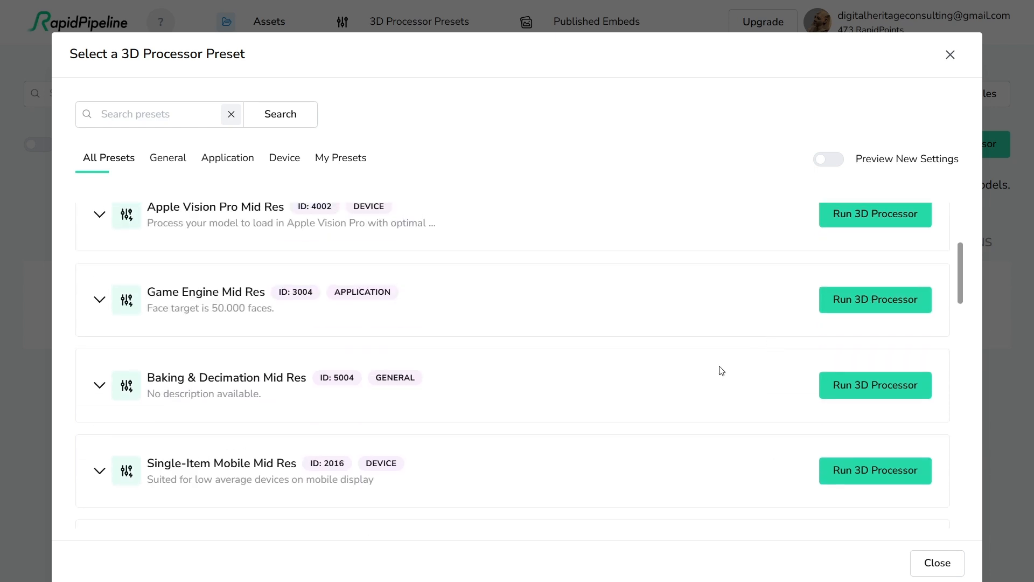
mouse_move(180, 284)
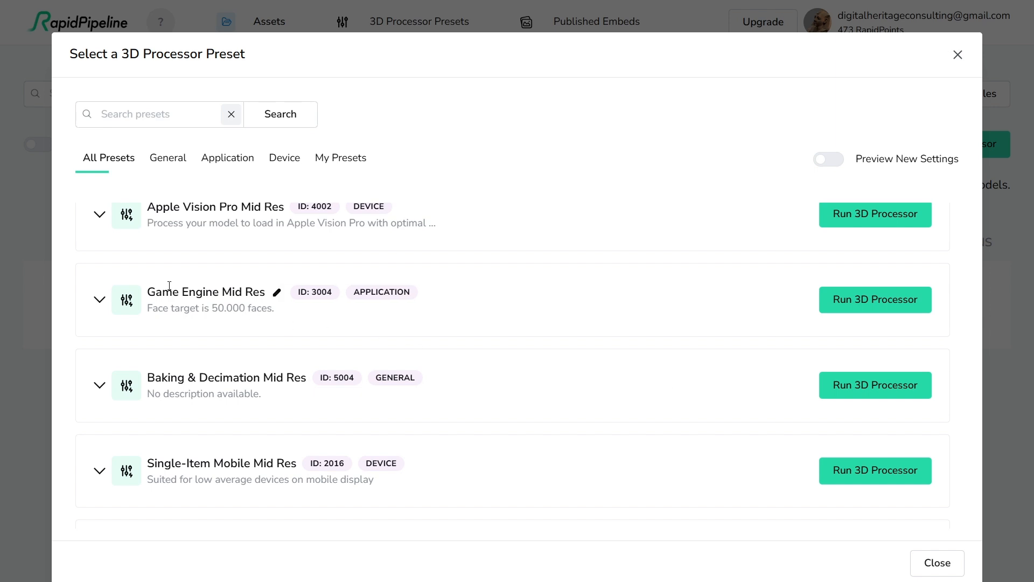
scroll(224, 292, "down", 4)
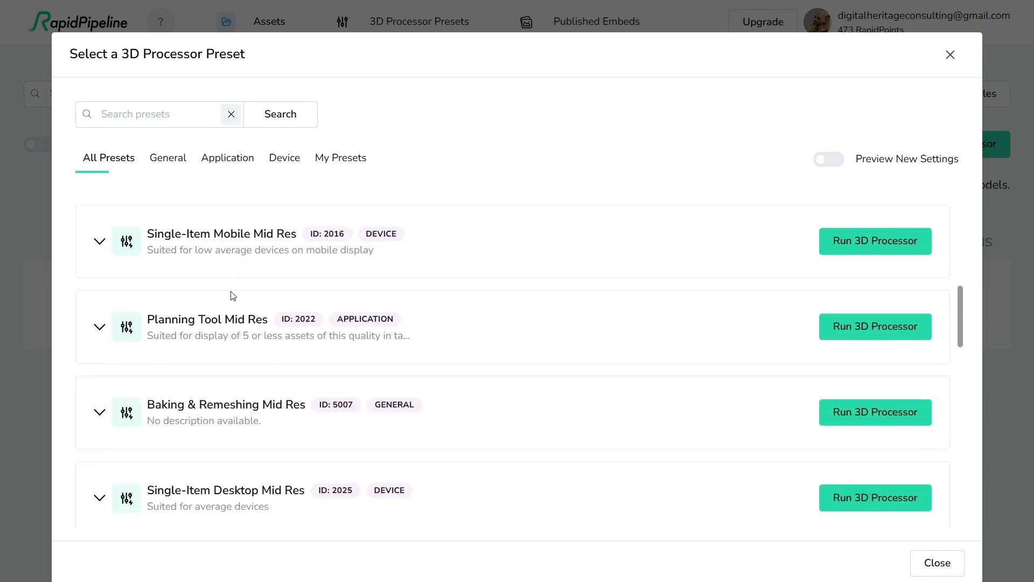
scroll(600, 348, "down", 2)
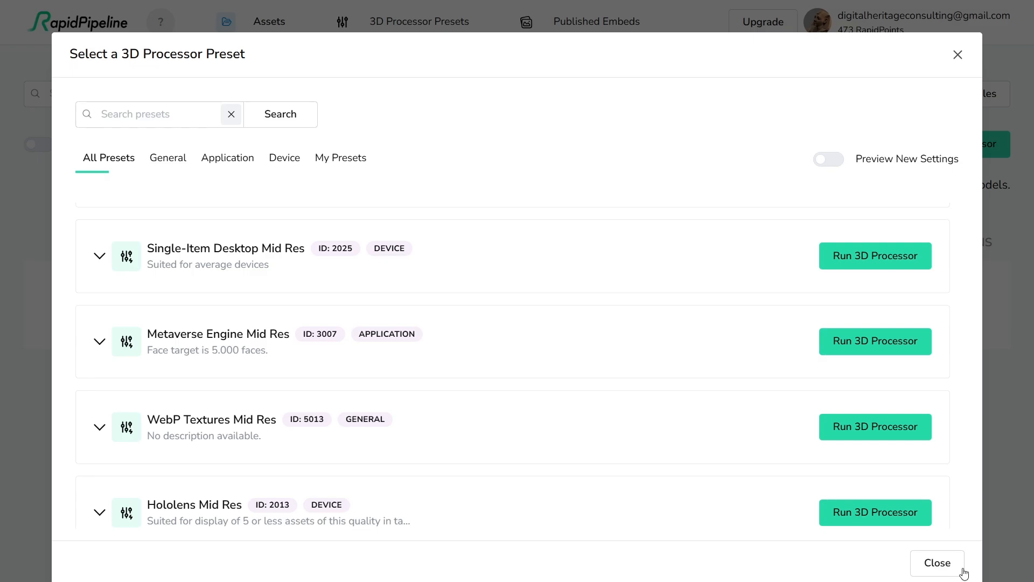
Close the preset selection, expand the Guanyin source model's outputs and open the details of the Game Engine Mid Res output model
left_click(944, 562)
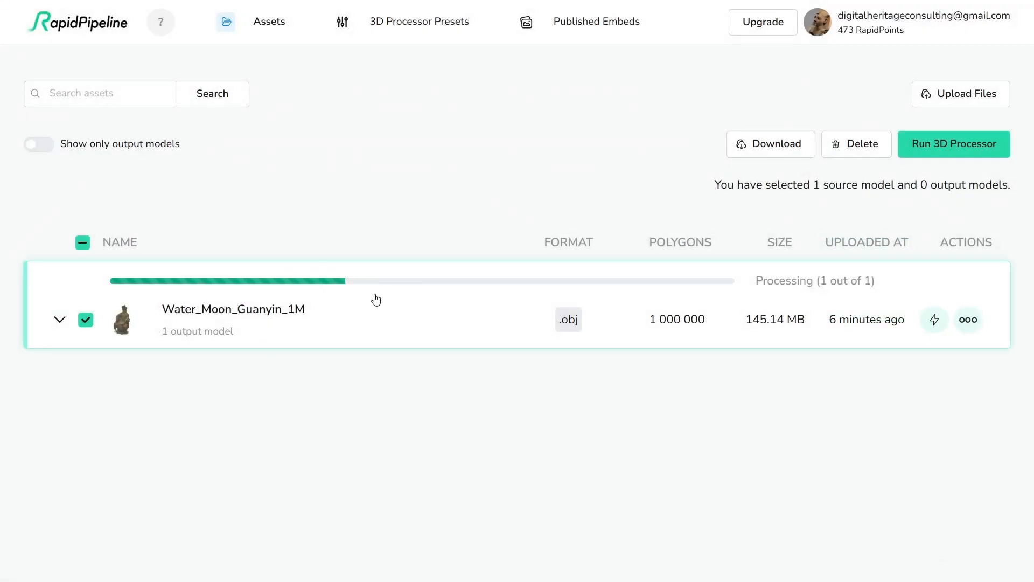
left_click(59, 321)
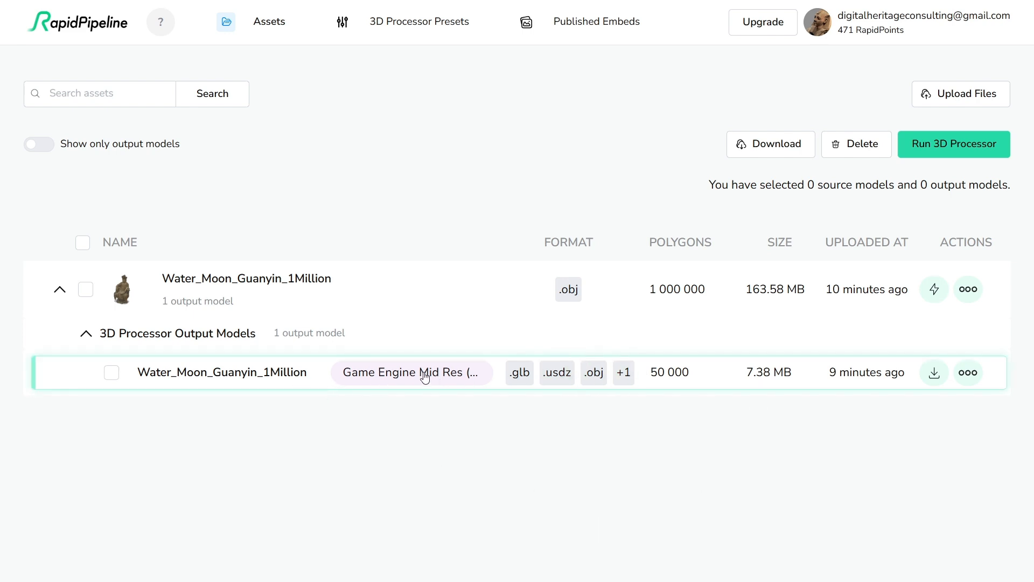
left_click(241, 376)
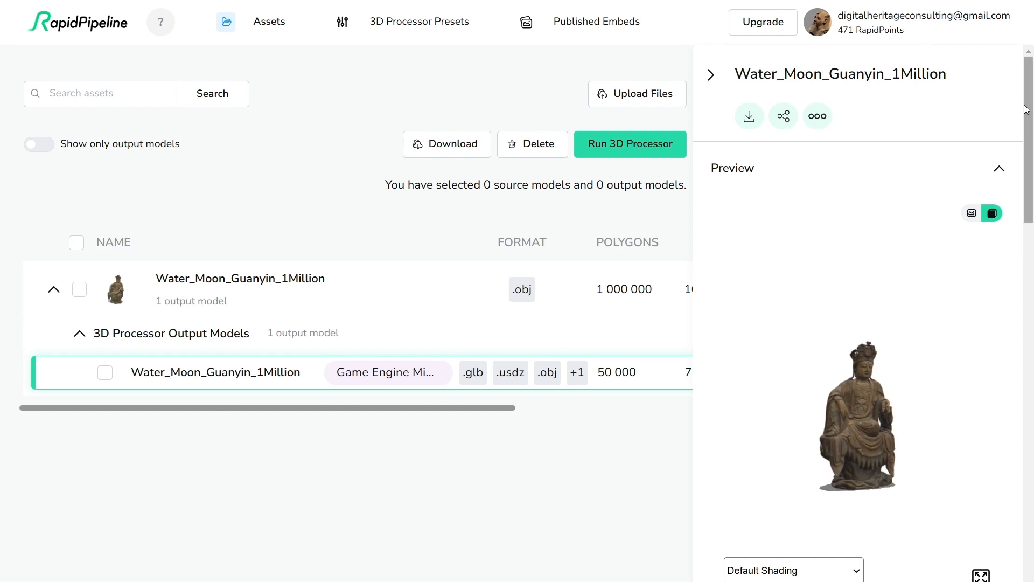
Inspect the optimized Guanyin model in the 3D preview from several angles and distances, including in full screen
left_click_drag(1030, 110, 1031, 167)
scroll(882, 260, "up", 5)
left_click_drag(881, 261, 996, 390)
left_click(984, 401)
left_click_drag(414, 398, 630, 386)
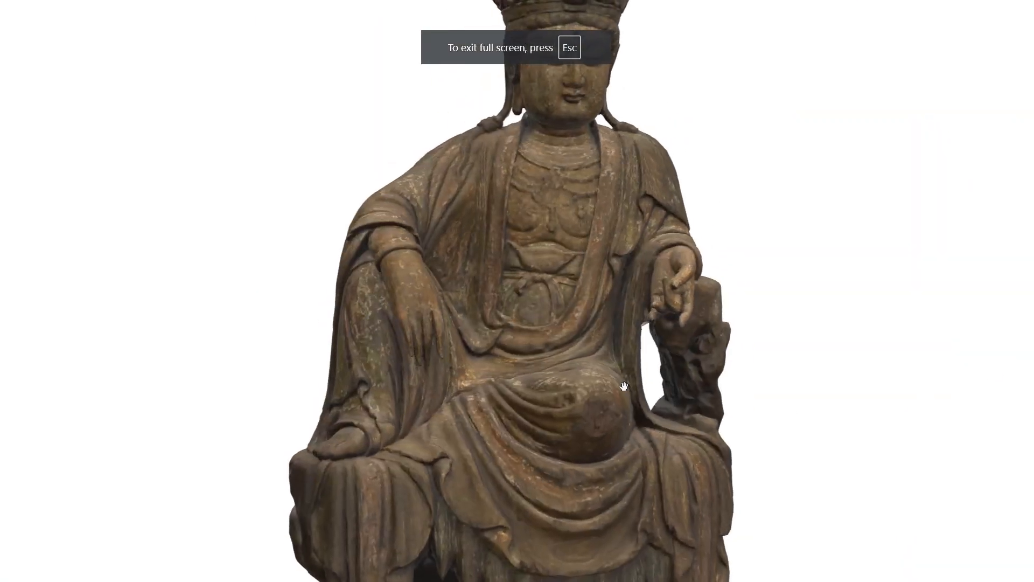
scroll(575, 386, "down", 5)
scroll(574, 386, "up", 3)
Switch the full-screen preview to Albedo shading and examine the statue's base color texture from several angles
left_click(80, 579)
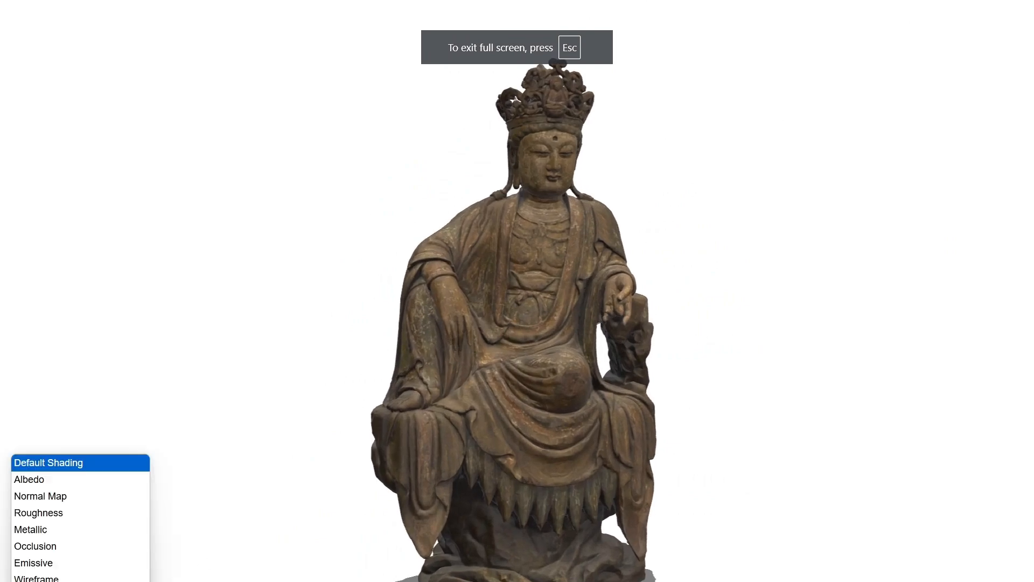
left_click(76, 480)
left_click_drag(671, 438, 332, 438)
left_click_drag(554, 452, 673, 458)
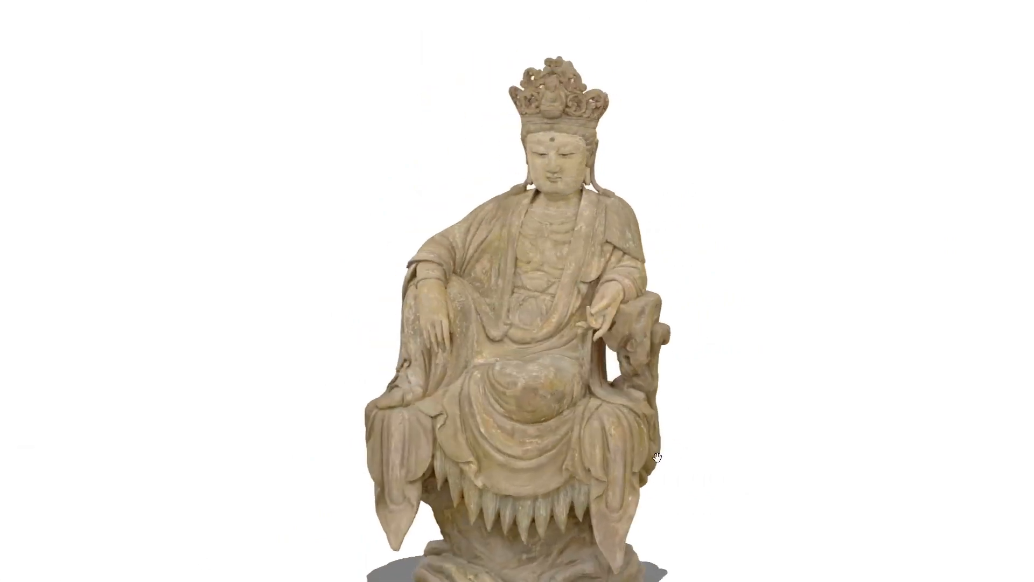
Leave the full-screen preview and review the output model's File Information and Optimization Quality Control scores
key("Escape")
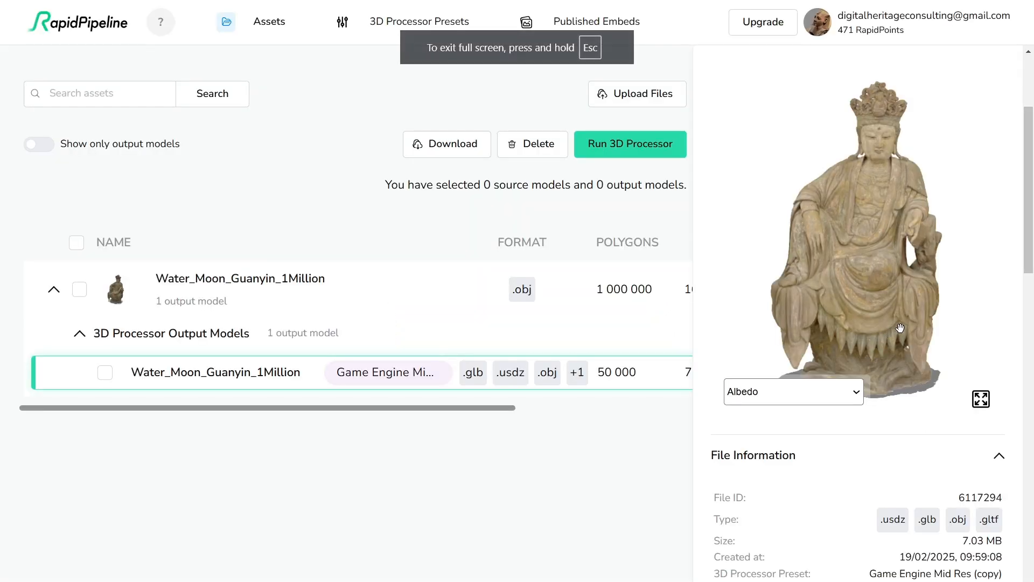
scroll(849, 490, "down", 4)
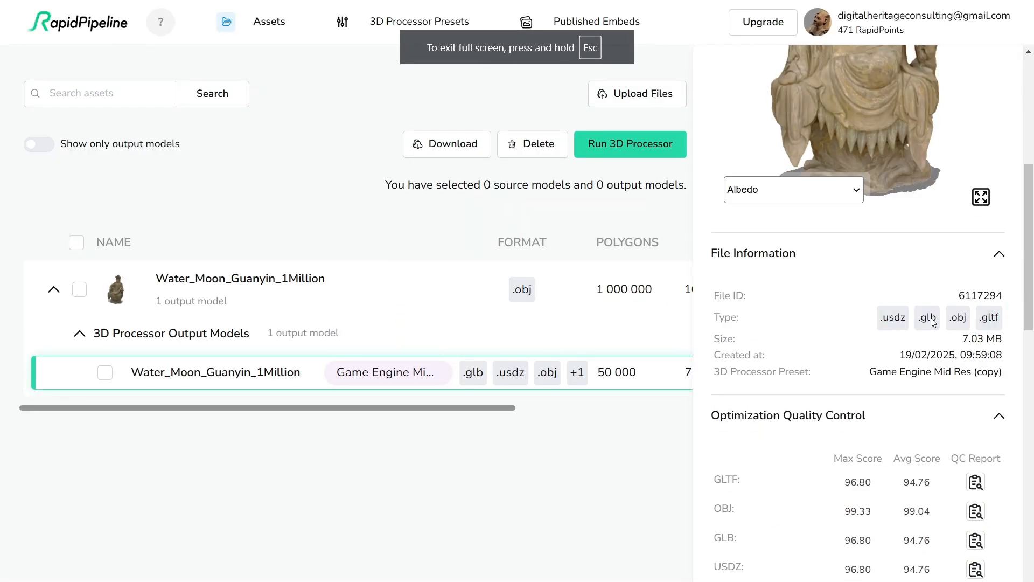
Open the quality control report for the GLB output and compare the original and optimized assets in the side view
scroll(966, 310, "down", 3)
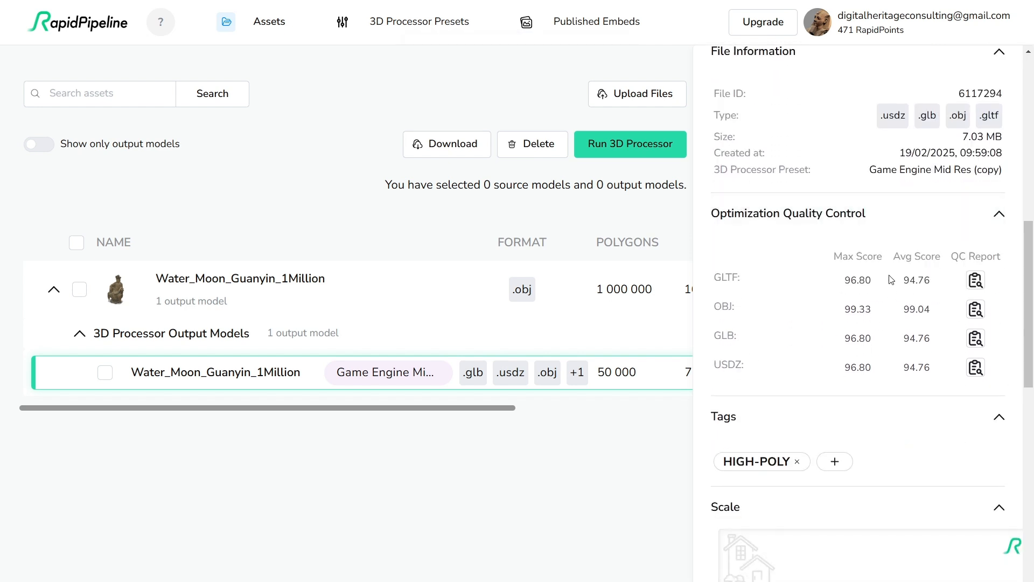
scroll(890, 277, "down", 1)
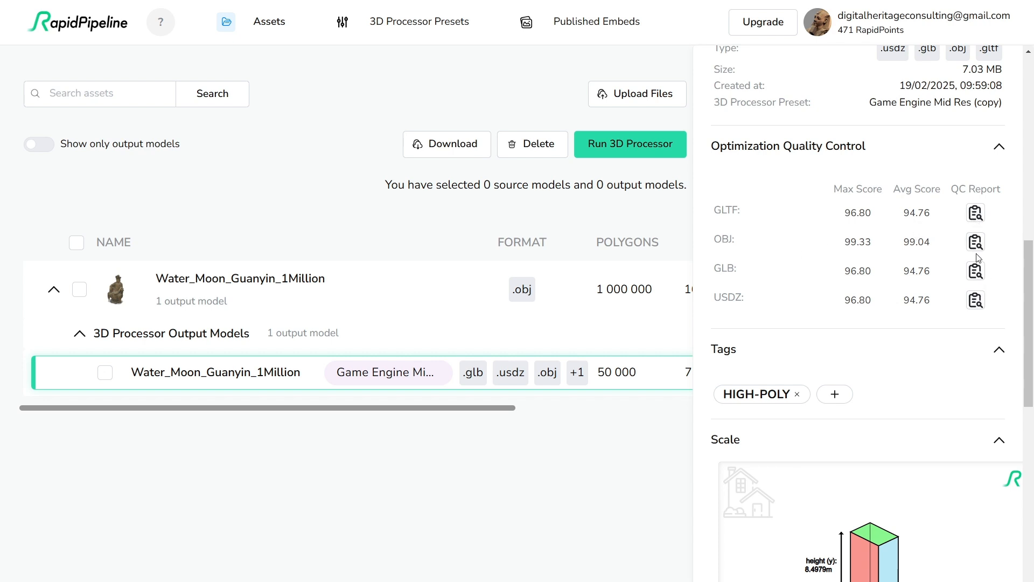
left_click(976, 272)
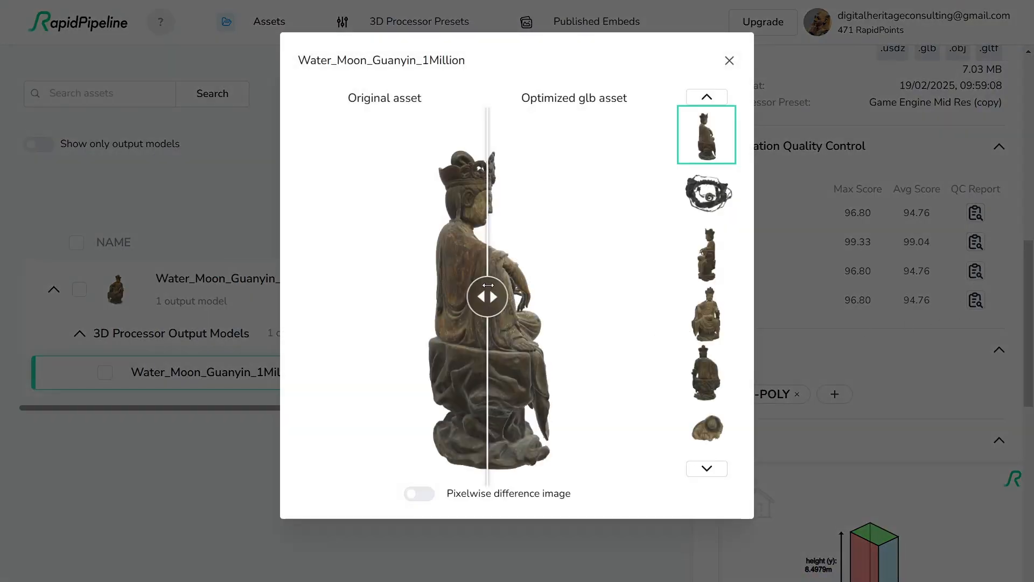
left_click_drag(487, 290, 424, 334)
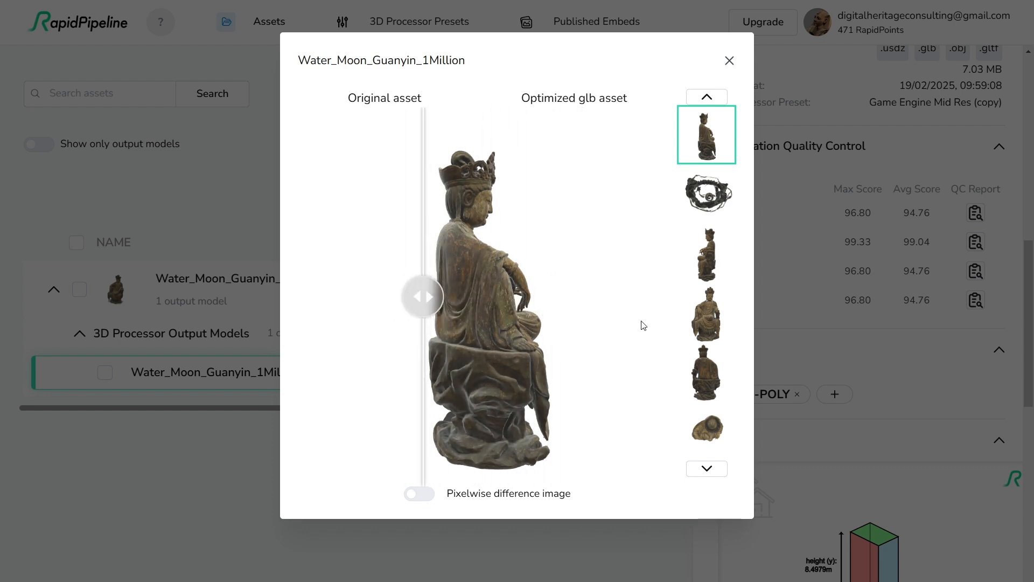
Compare the original and optimized assets in other report views, including the front view, and close the report
left_click(706, 424)
left_click_drag(478, 298, 433, 328)
left_click(712, 325)
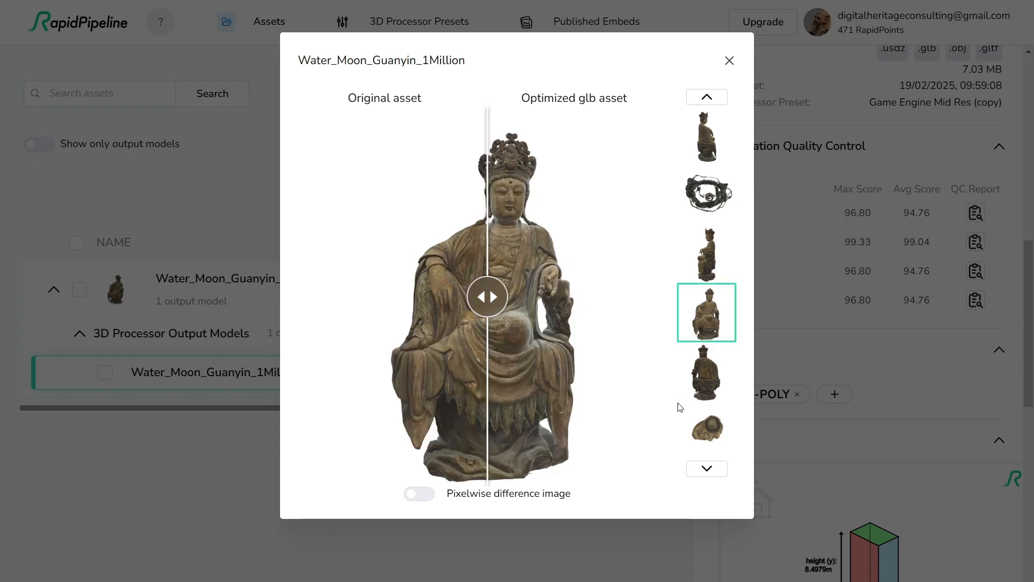
left_click_drag(488, 298, 392, 309)
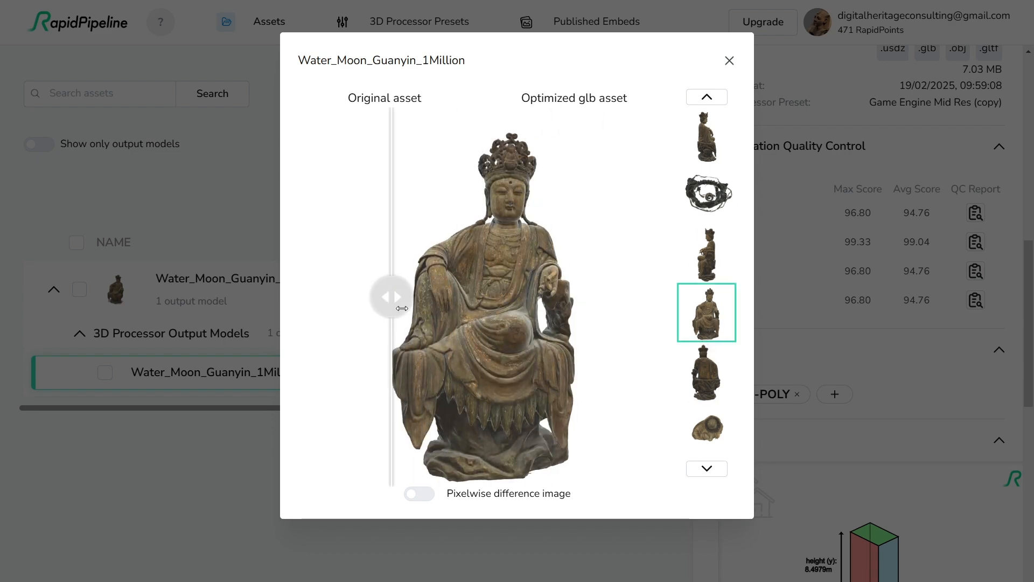
left_click(721, 59)
Review the output model's Scale, Model information and 3D Metadata Comparison sections, adjusting the bounding box scale illustration
scroll(949, 260, "down", 4)
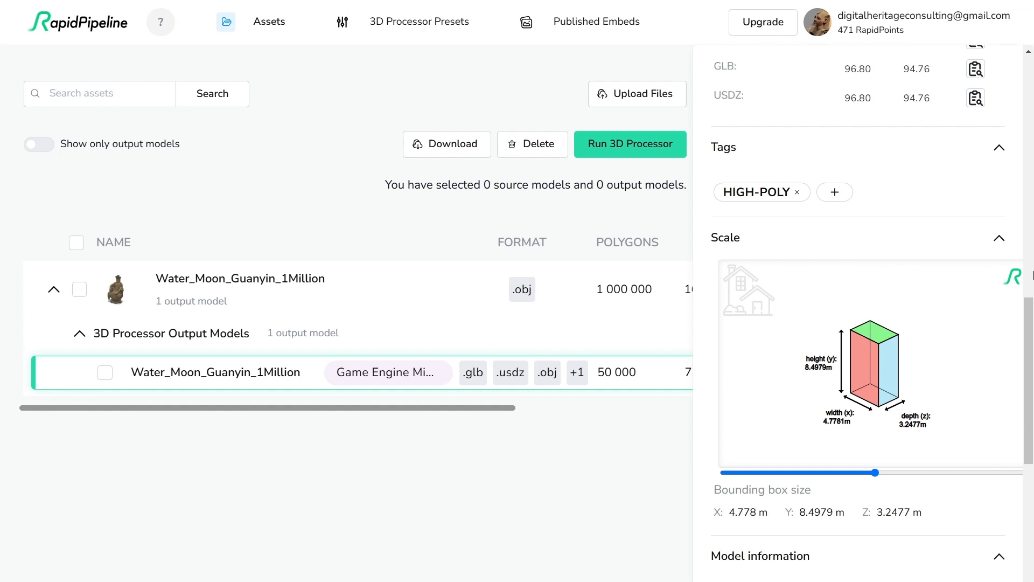
scroll(1029, 330, "down", 3)
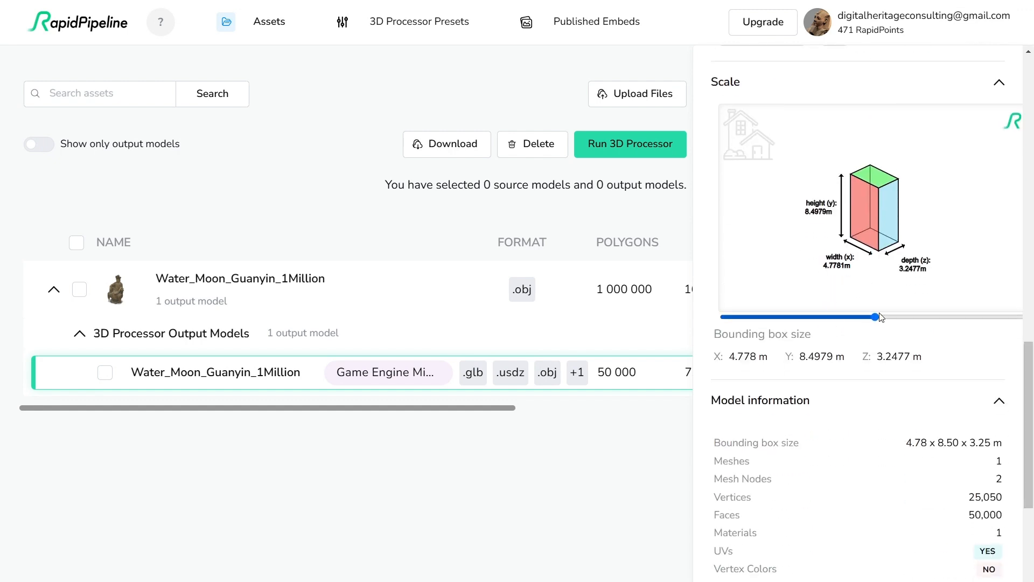
left_click_drag(871, 317, 901, 297)
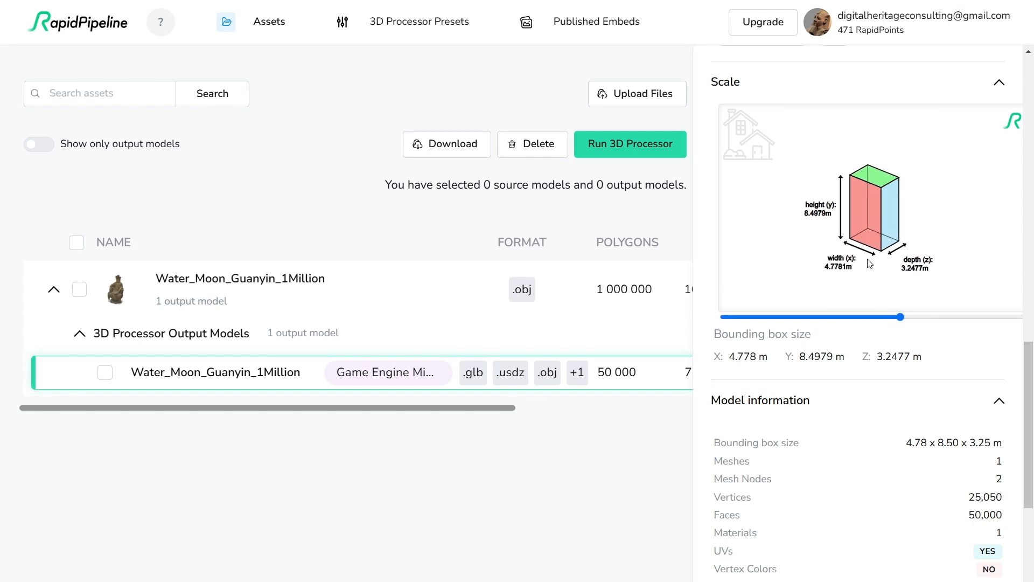
left_click_drag(1029, 386, 1023, 508)
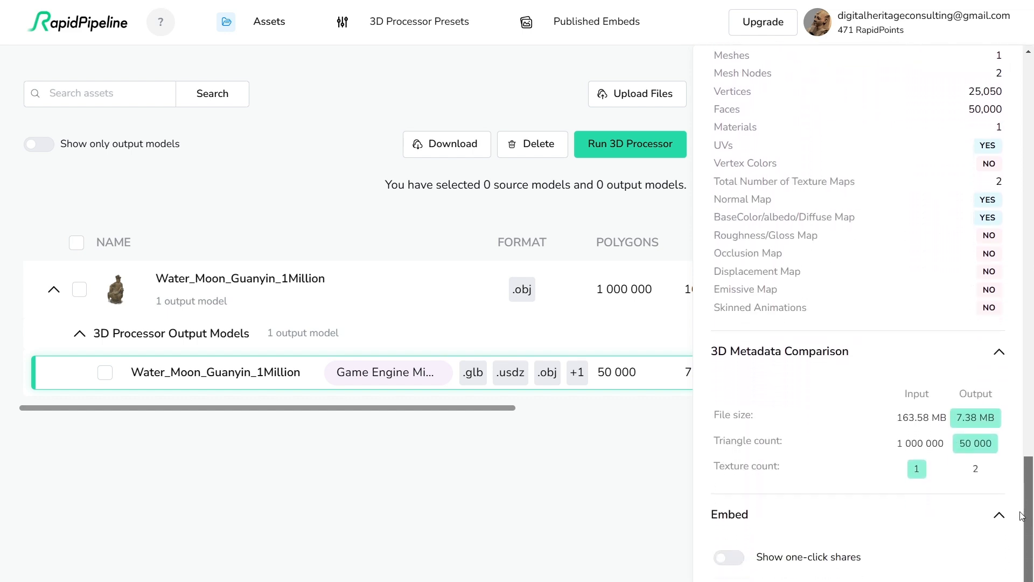
left_click_drag(1028, 549, 1029, 491)
left_click_drag(1030, 403, 1029, 61)
Start creating an embed from the output model and look over the statue and its model information in the viewer editor
left_click(812, 116)
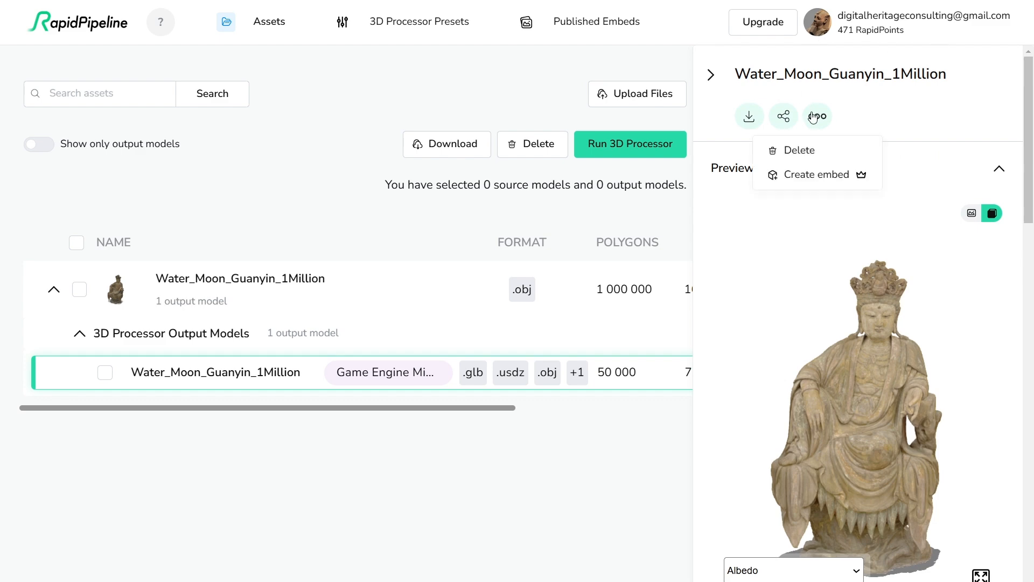
left_click(832, 178)
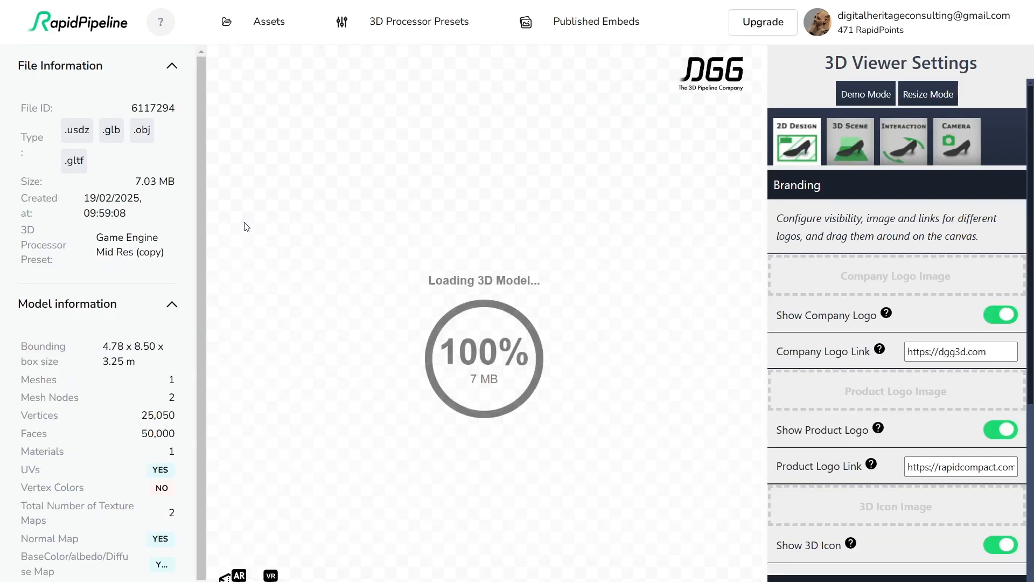
scroll(484, 383, "up", 5)
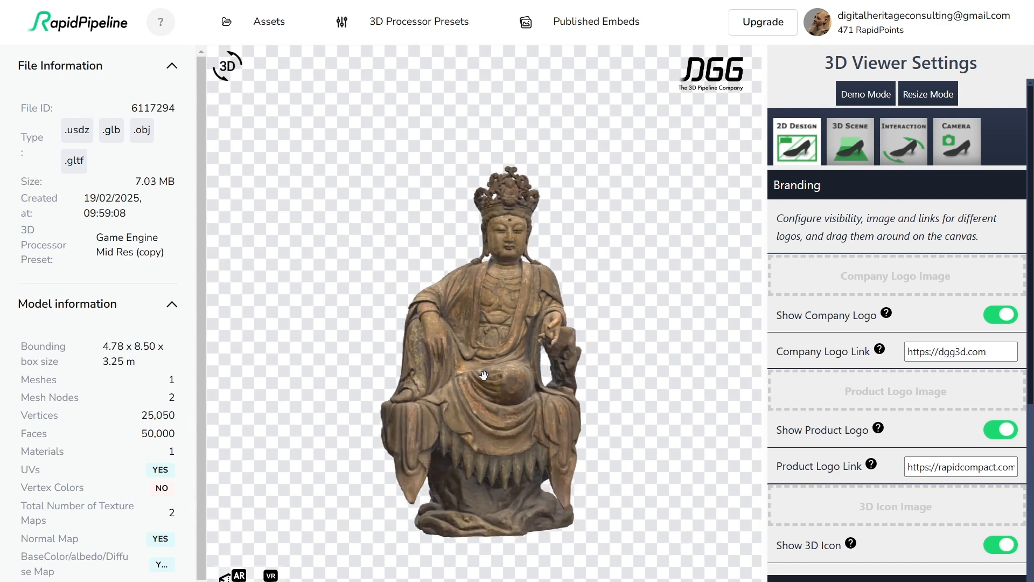
scroll(111, 295, "down", 2)
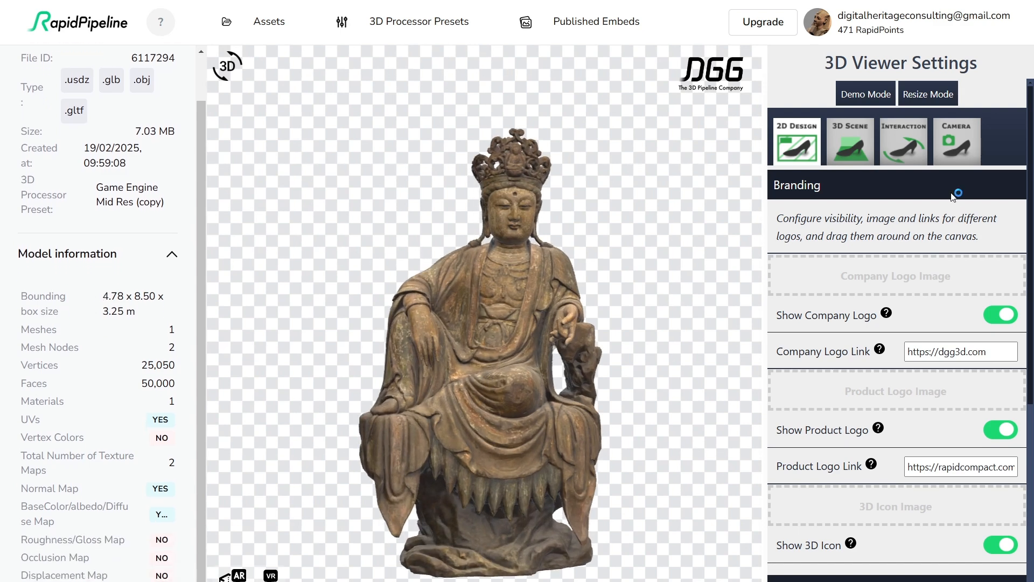
Turn on the 3D scene background and set the page background's top color to RGB 139, 70, 70
scroll(871, 319, "down", 5)
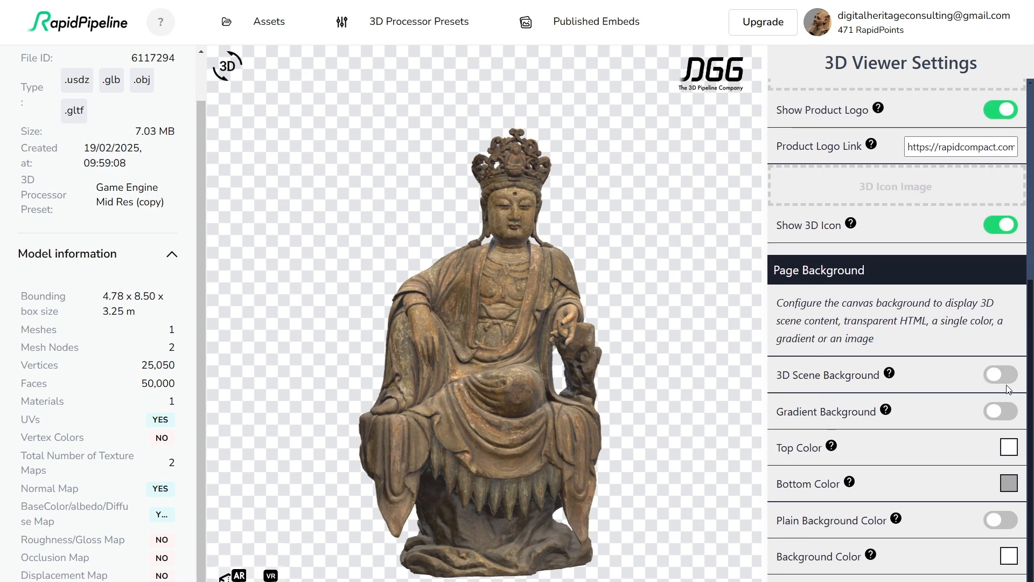
left_click(1001, 384)
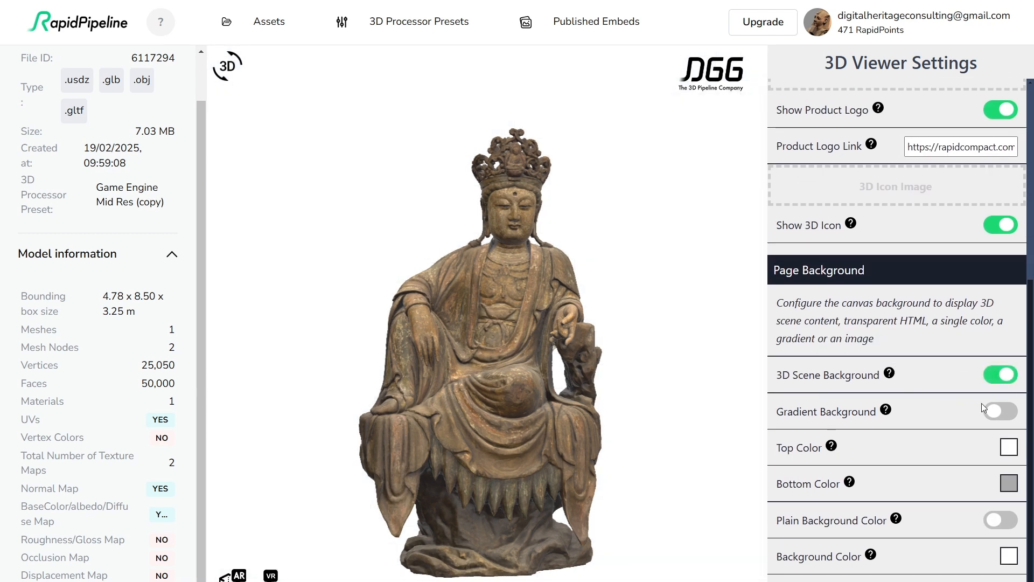
left_click(1009, 446)
left_click(946, 300)
mouse_move(947, 300)
left_mouse_down()
mouse_move(895, 296)
mouse_move(929, 299)
left_mouse_up()
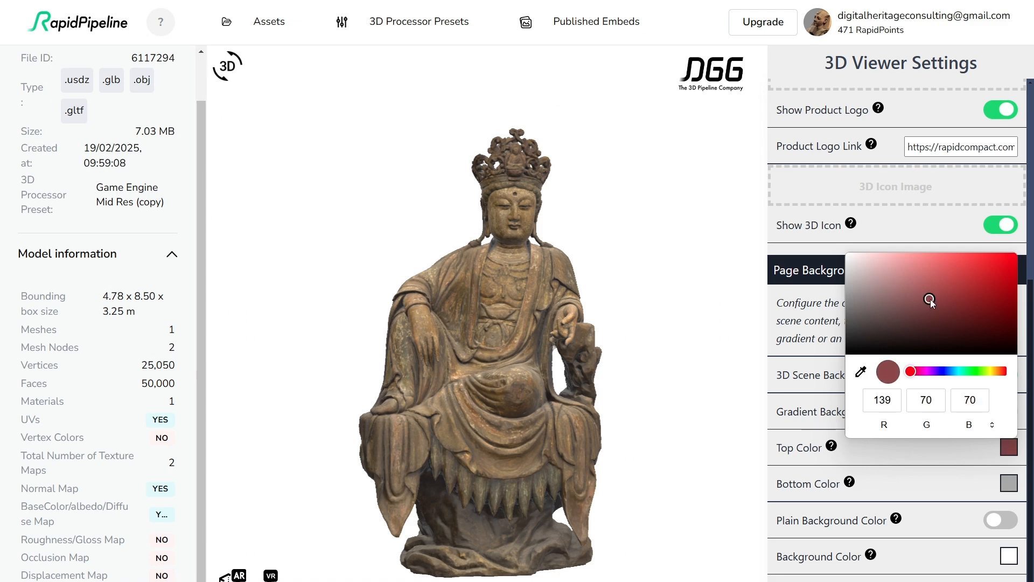
left_click(919, 457)
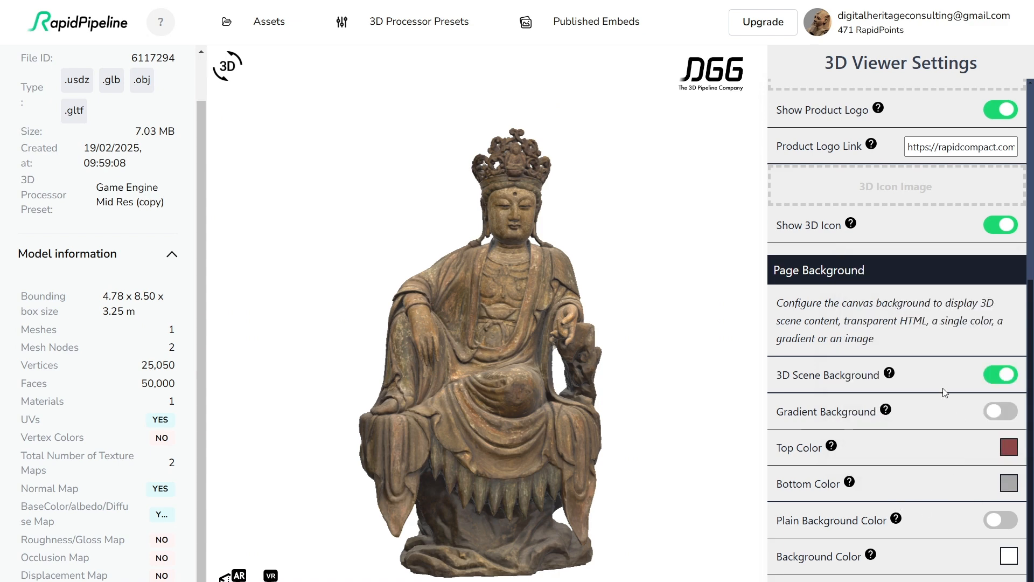
Try the gradient background behind the statue and switch back to the 3D scene background
left_click(1008, 413)
left_click(998, 377)
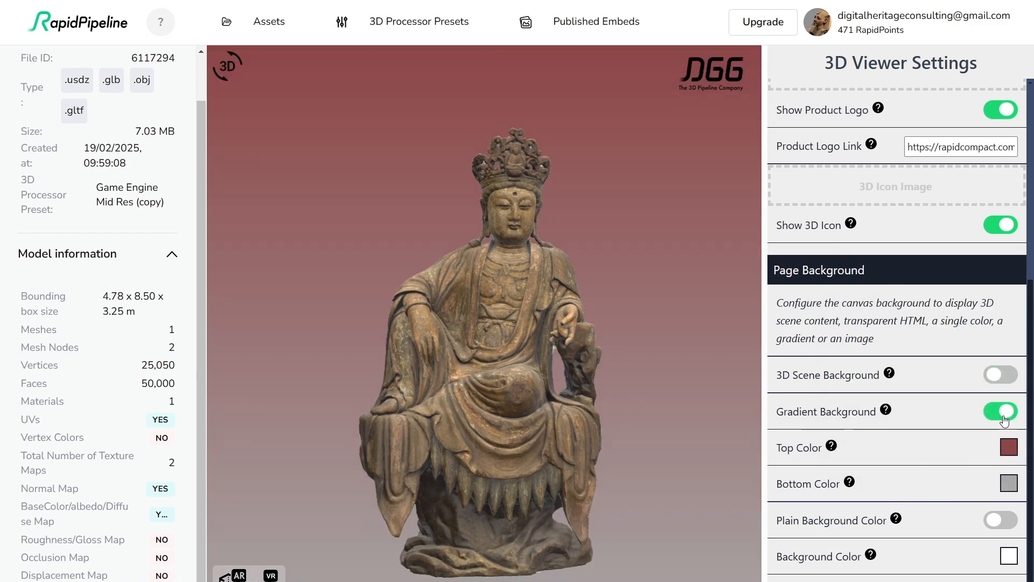
left_click(998, 375)
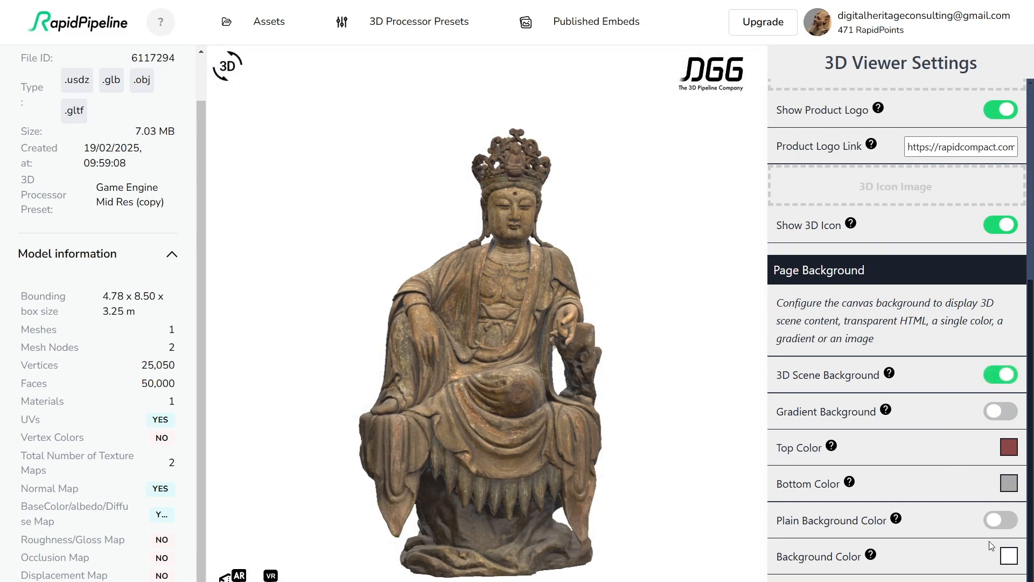
Set the 3D scene's light environment to Cape Hill
scroll(884, 112, "up", 10)
left_click(851, 141)
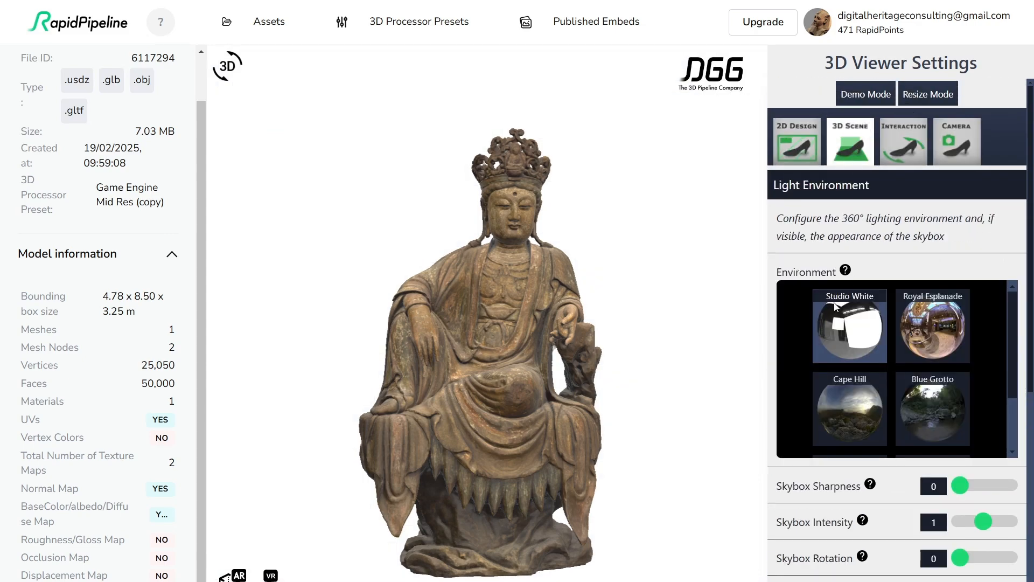
left_click(912, 415)
left_click(864, 418)
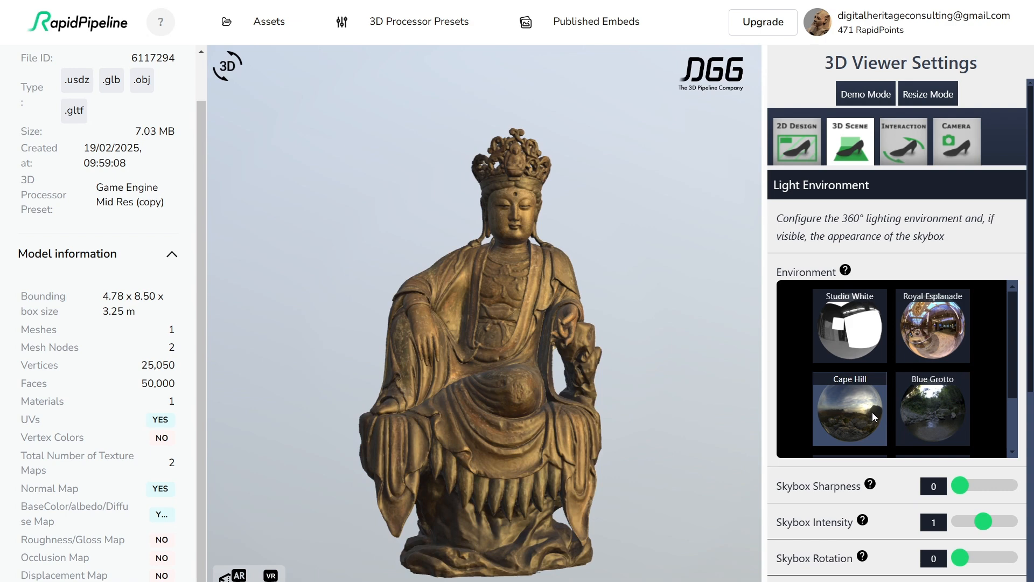
Enable the shadow plane under the statue and set the shadow blur to 0.5
scroll(900, 486, "down", 1)
scroll(900, 486, "down", 6)
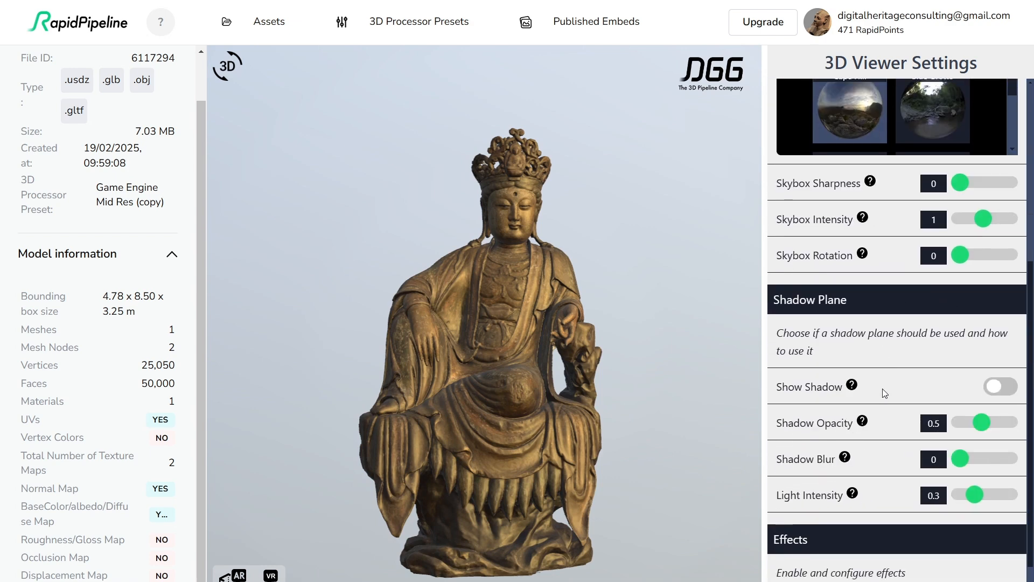
left_click(999, 335)
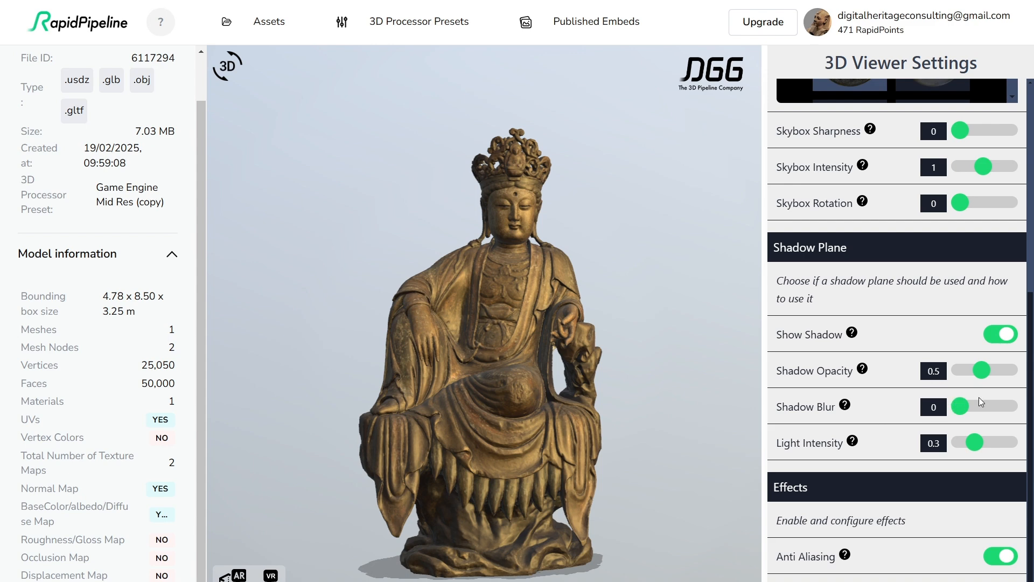
left_click_drag(989, 404, 984, 407)
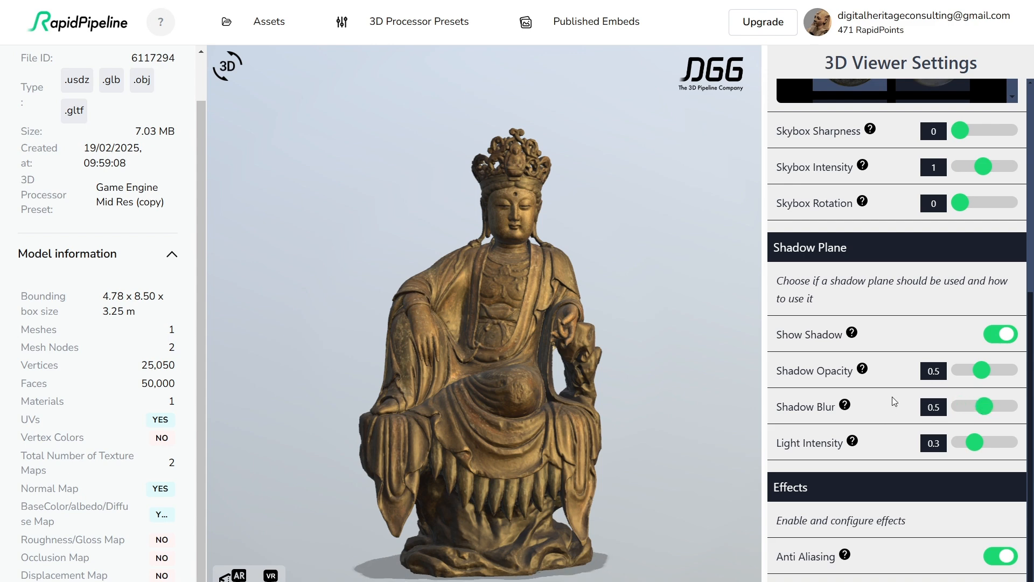
Review the embed's Interaction settings, including AR, VR, camera angles, panning and measurement
scroll(897, 188, "up", 6)
left_click(904, 138)
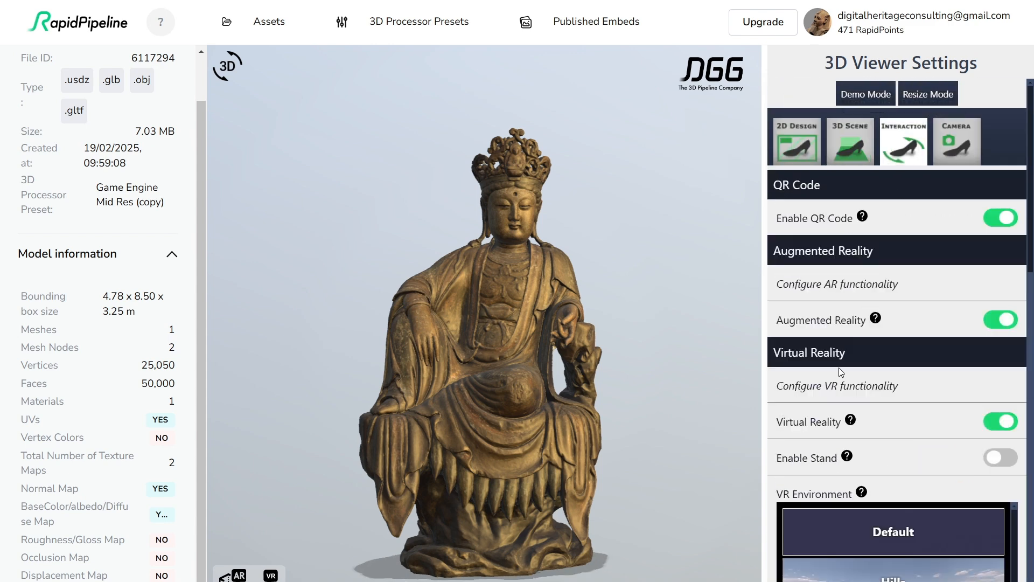
scroll(918, 300, "down", 6)
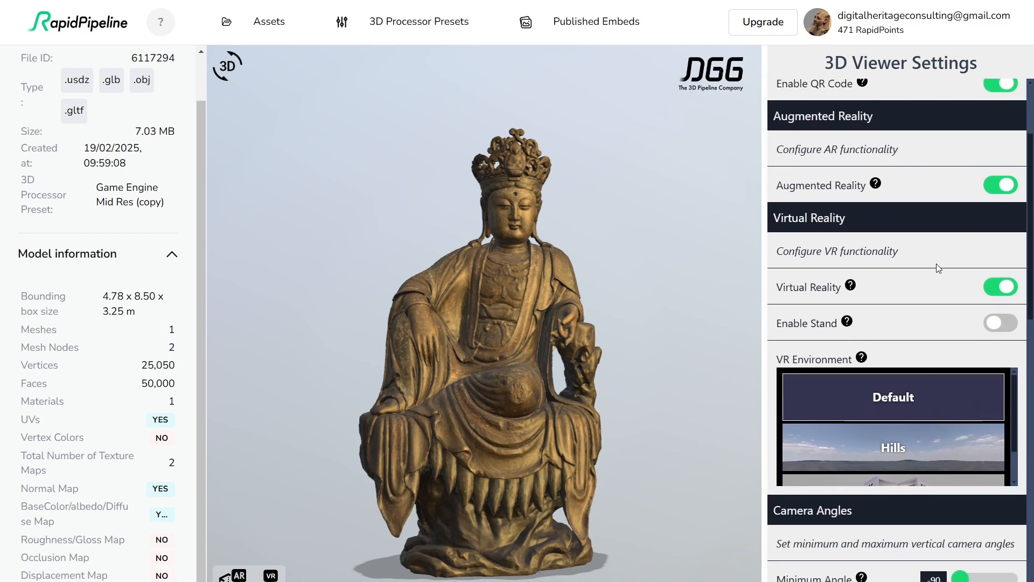
scroll(893, 256, "down", 2)
scroll(864, 395, "down", 8)
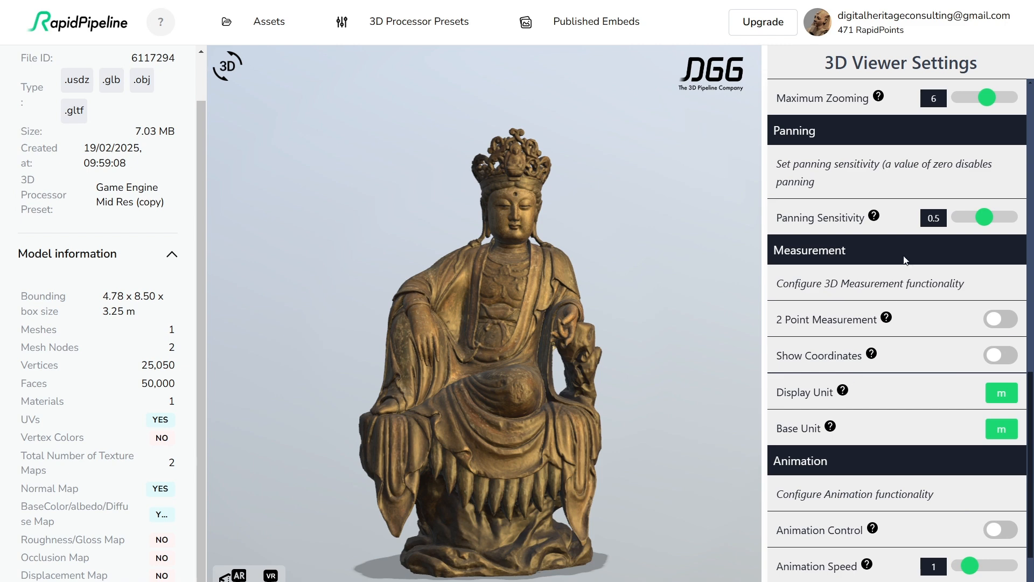
Review the embed's Camera settings for post-processing and automatic rotation
scroll(940, 175, "up", 15)
left_click(954, 137)
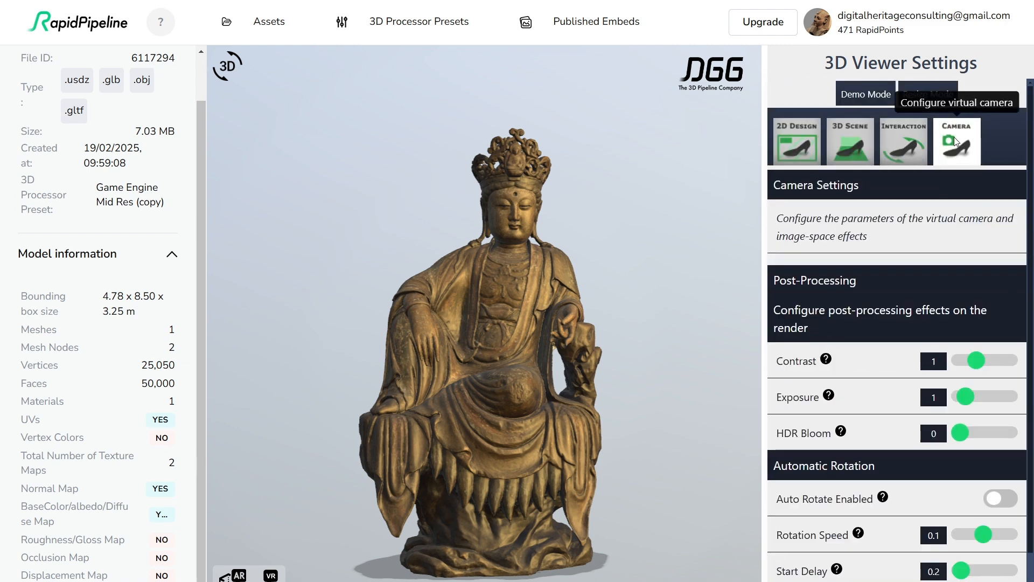
scroll(867, 359, "down", 1)
left_click_drag(961, 383, 914, 367)
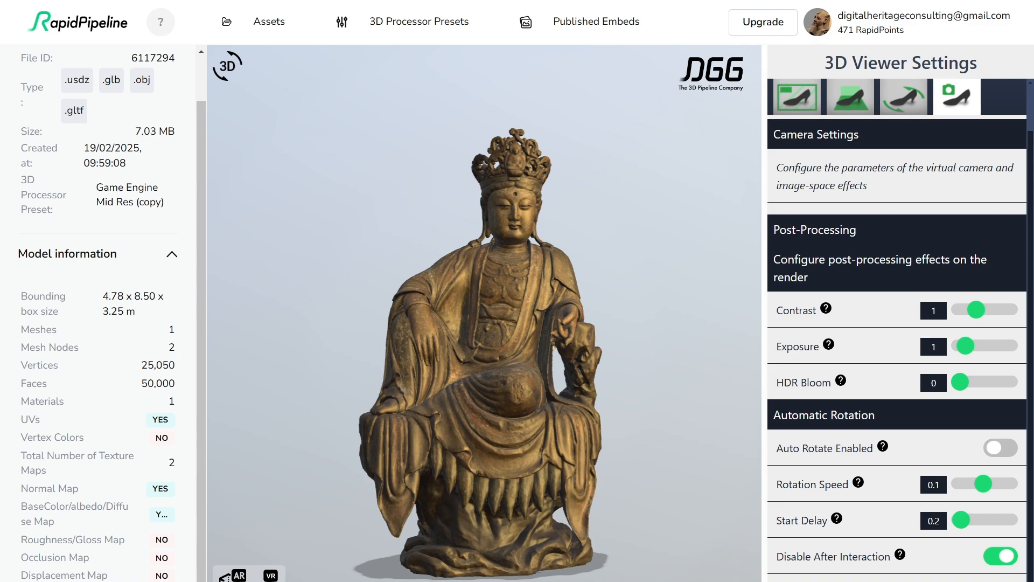
Orbit the statue in the embed viewer to check its lighting and shadow from several angles
left_click_drag(541, 365, 516, 327)
left_click_drag(481, 385, 595, 387)
left_click_drag(449, 389, 477, 354)
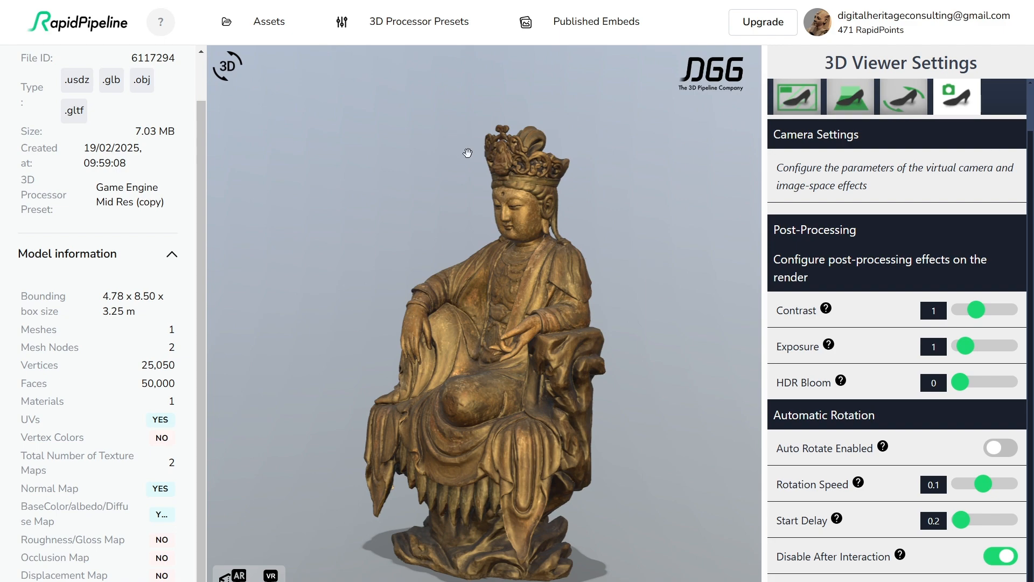
left_click_drag(496, 323, 589, 346)
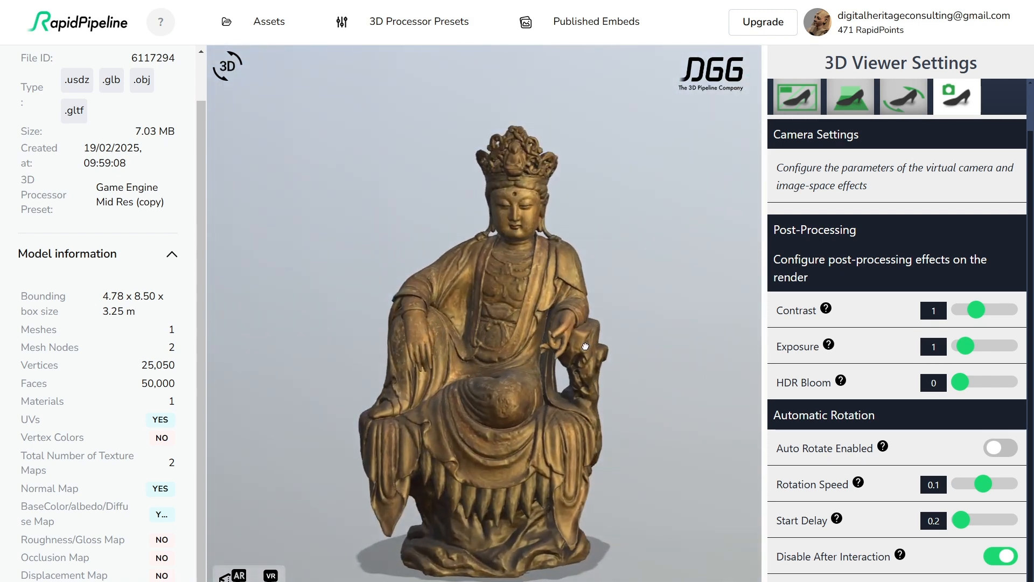